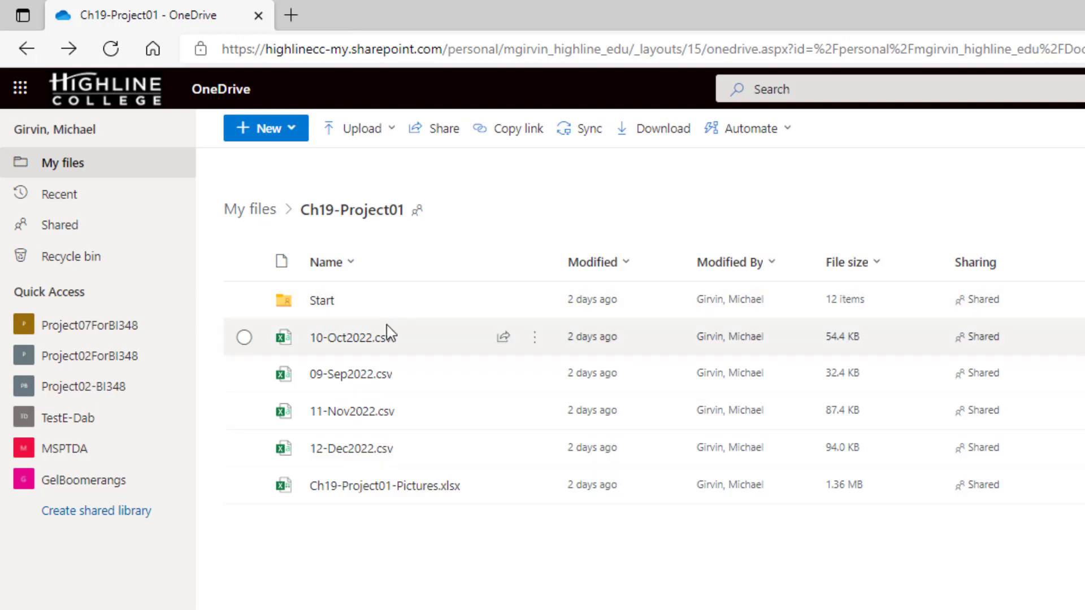
Open 10-Oct2022.csv from the Ch19-Project01 OneDrive folder in the desktop app.
mouse_move(364, 347)
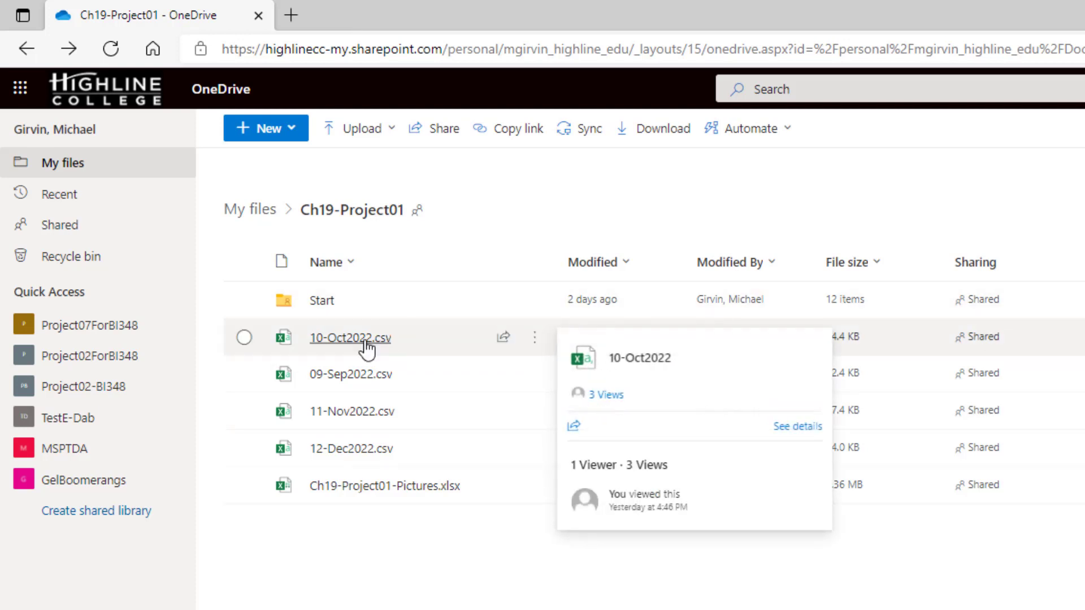
right_click(366, 347)
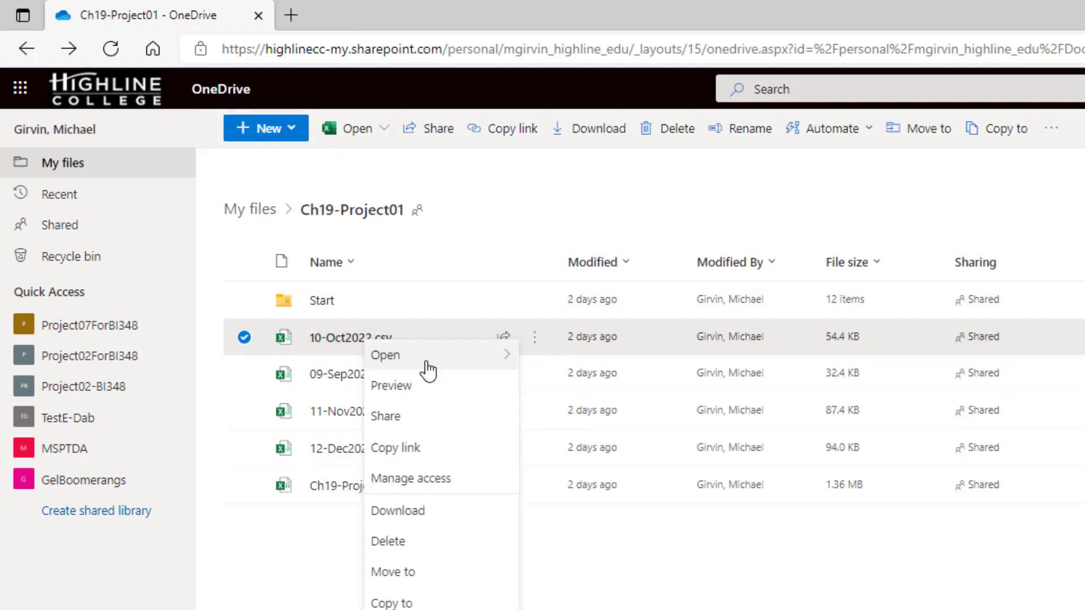
mouse_move(435, 367)
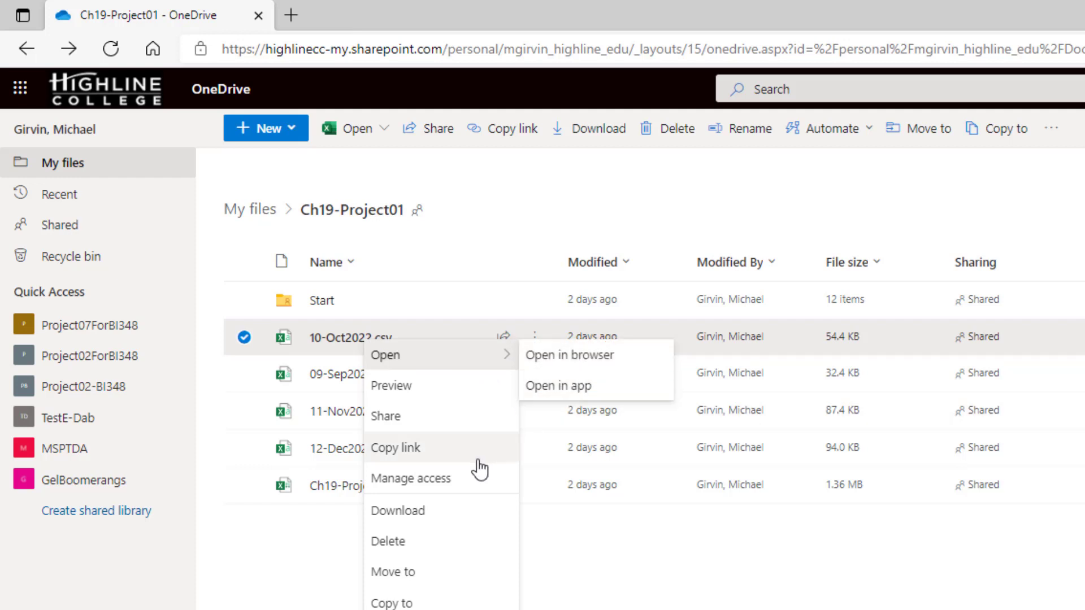
left_click(576, 388)
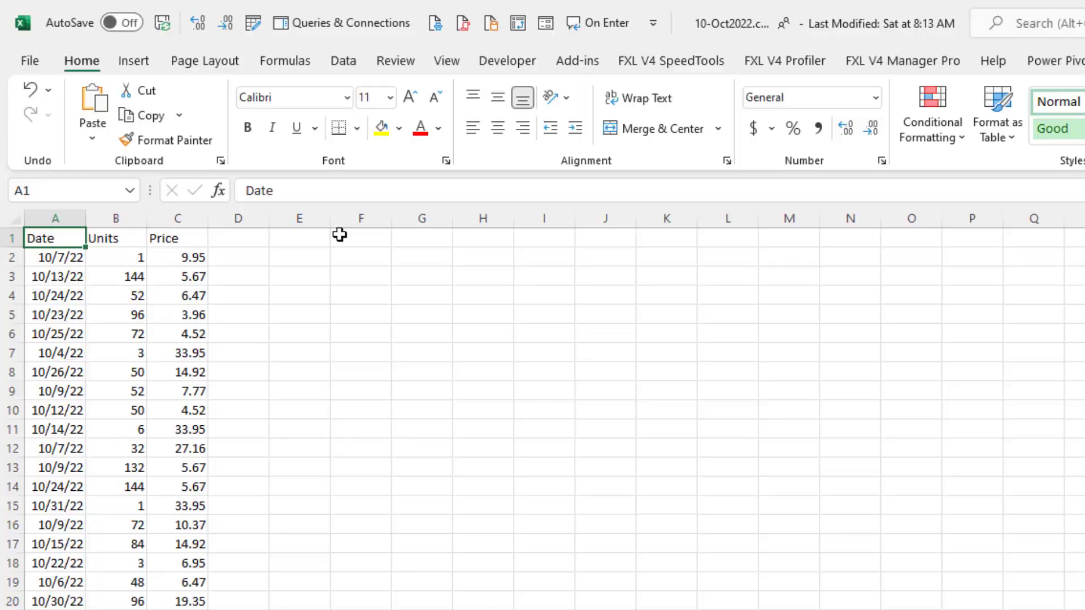
Copy the OneDrive path of 10-Oct2022.csv from its file information.
left_click(30, 56)
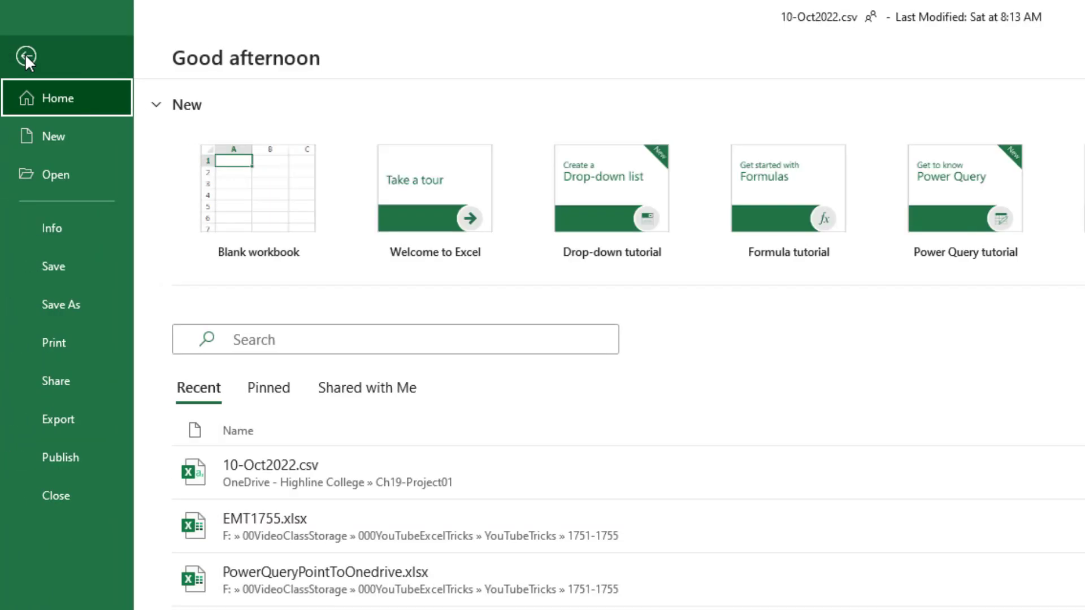
left_click(57, 232)
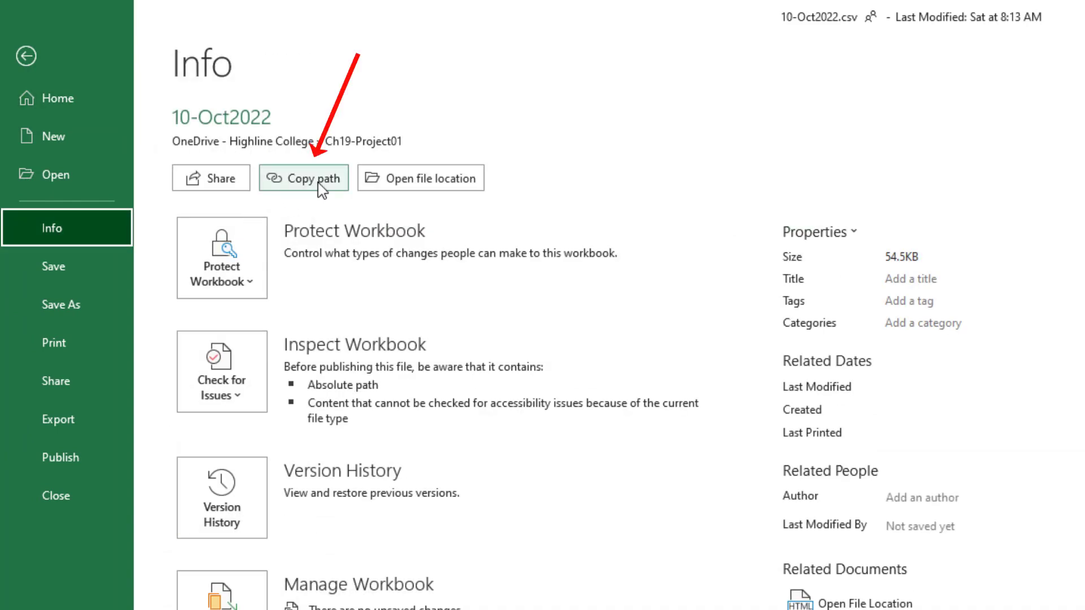
left_click(319, 183)
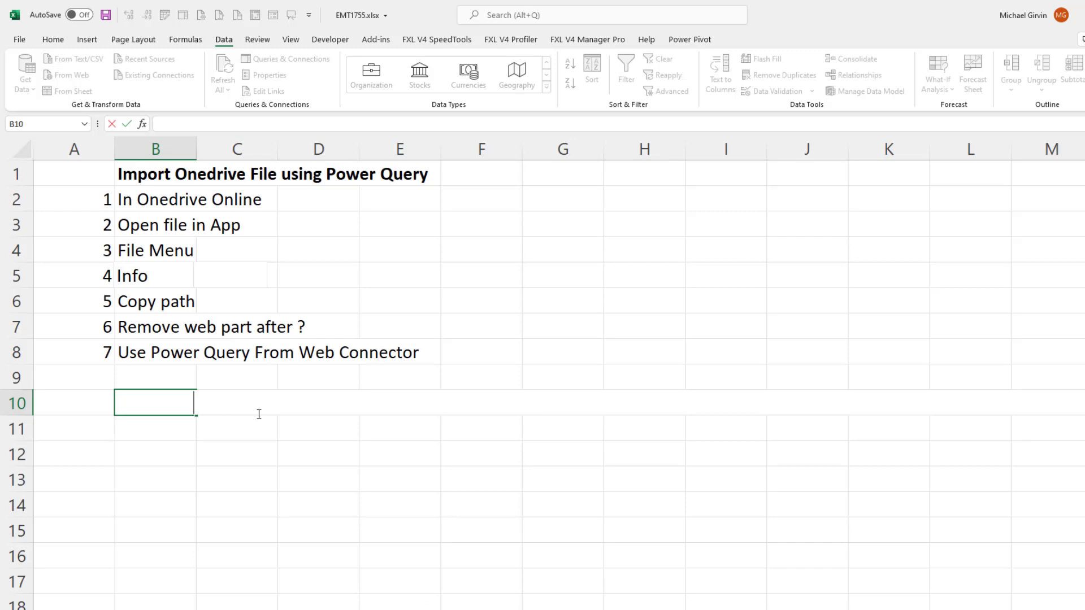
Paste the copied file path into cell B10 of EMT1755.xlsx, highlighting its ?web=1 ending before committing the entry.
key("ctrl+v")
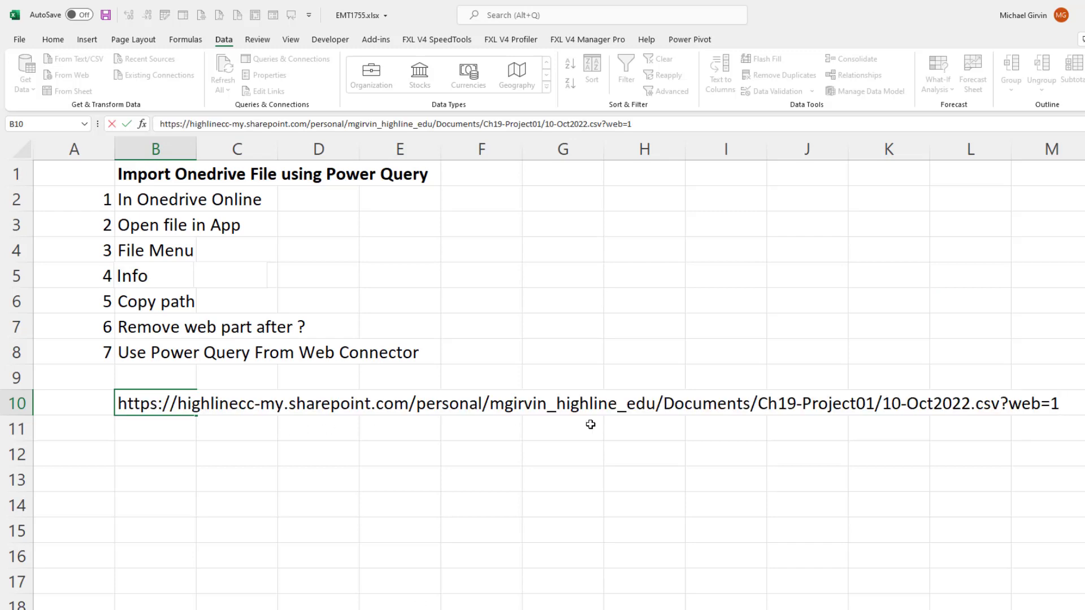
left_click(1005, 404)
key("shift+End")
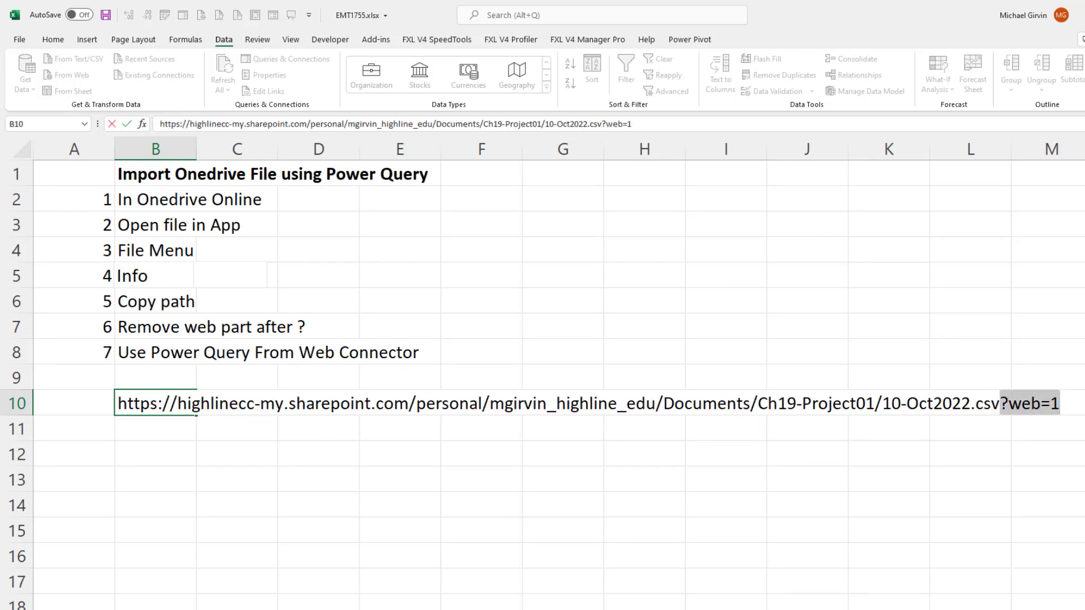
key("Return")
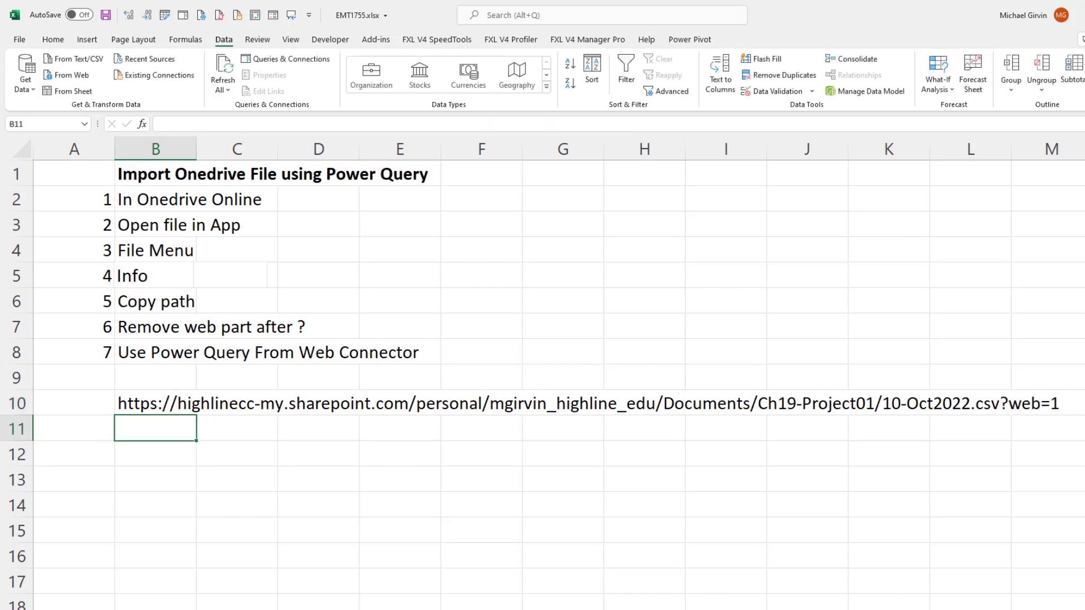
Paste the file path into B11, remove ?web=1 from its end, and copy the shortened address.
key("ctrl+v")
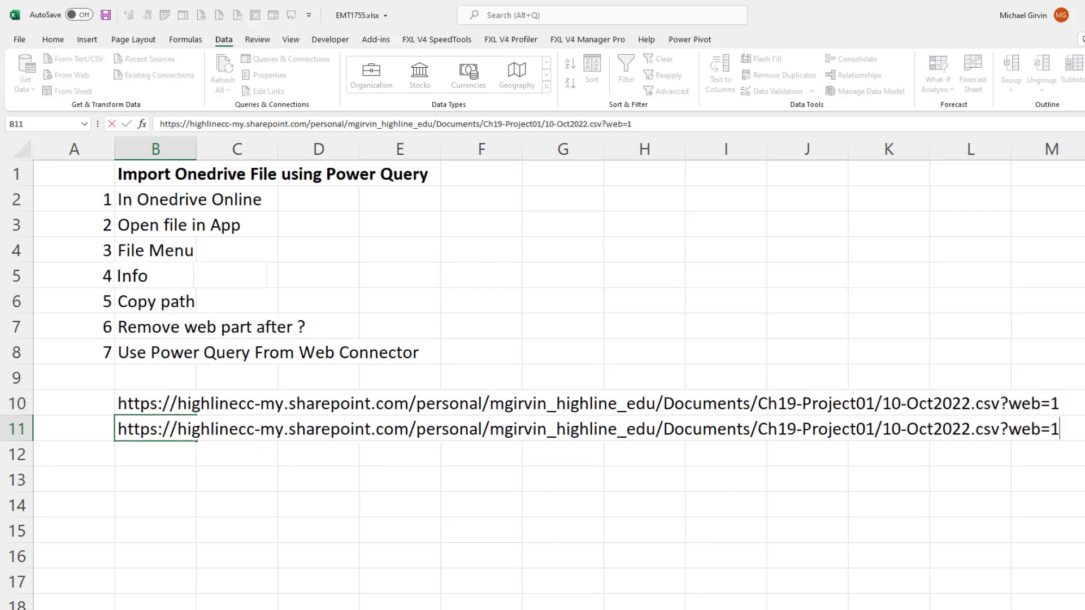
left_click(1002, 429)
key("shift+End")
key("Delete")
left_click_drag(1014, 428, 46, 441)
key("ctrl+c")
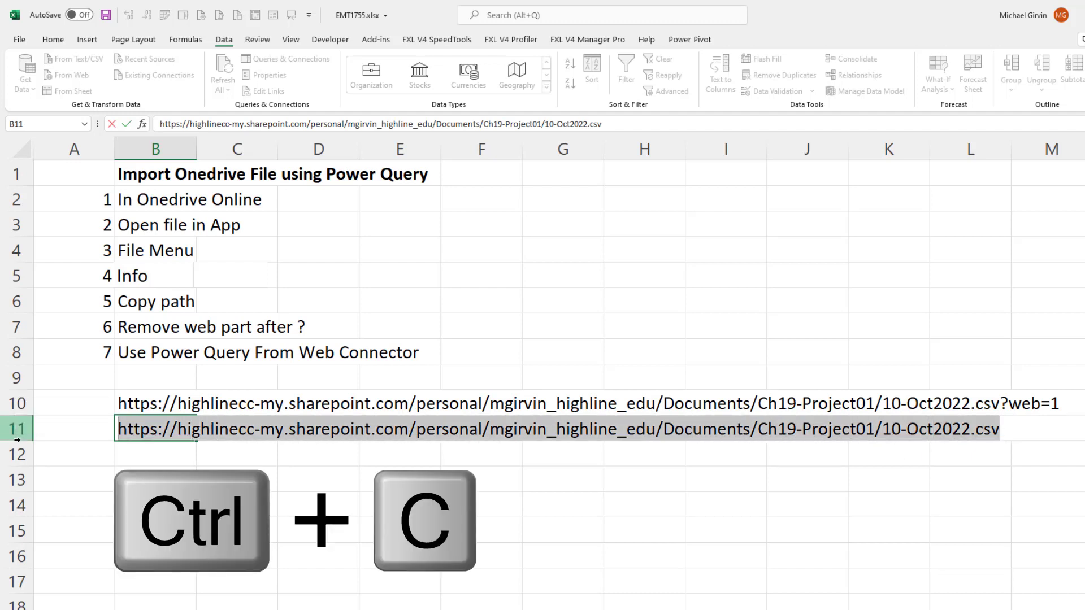
key("Return")
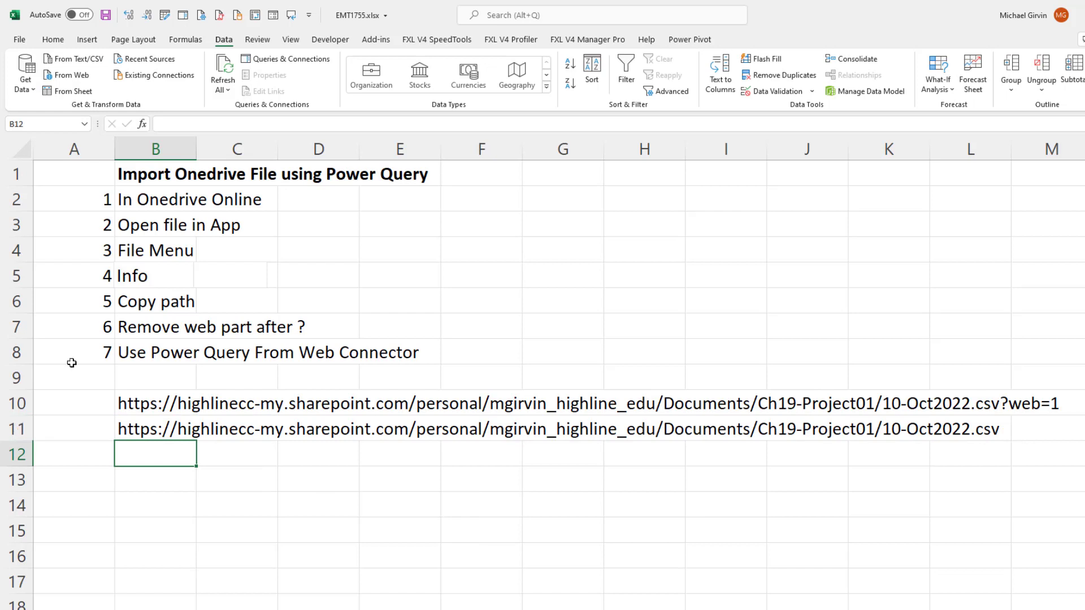
Start a Power Query import from the web using the shortened 10-Oct2022.csv address as the URL.
left_click(72, 77)
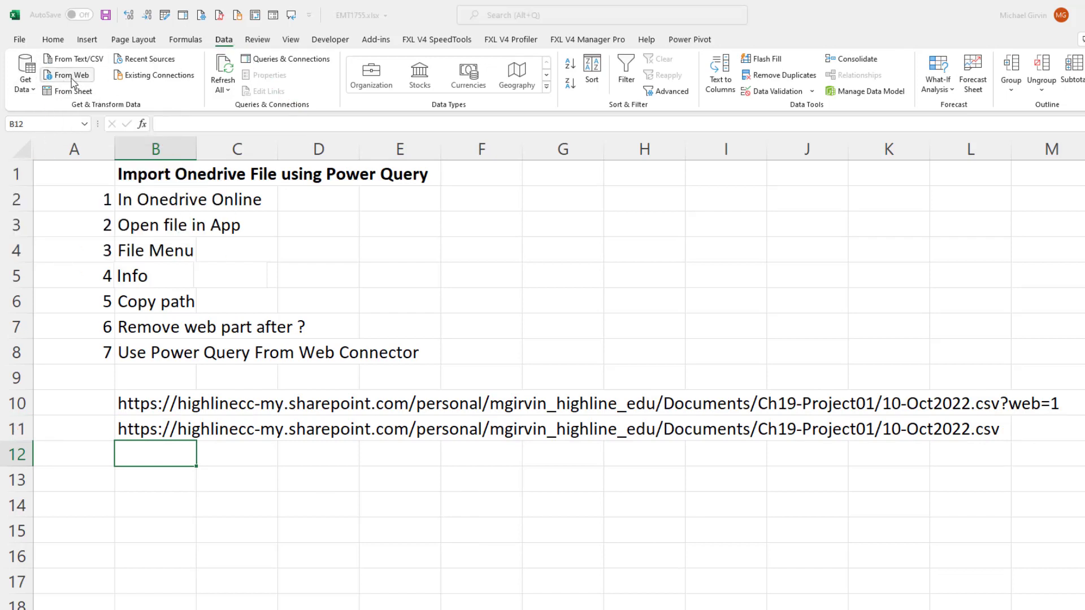
key("ctrl+v")
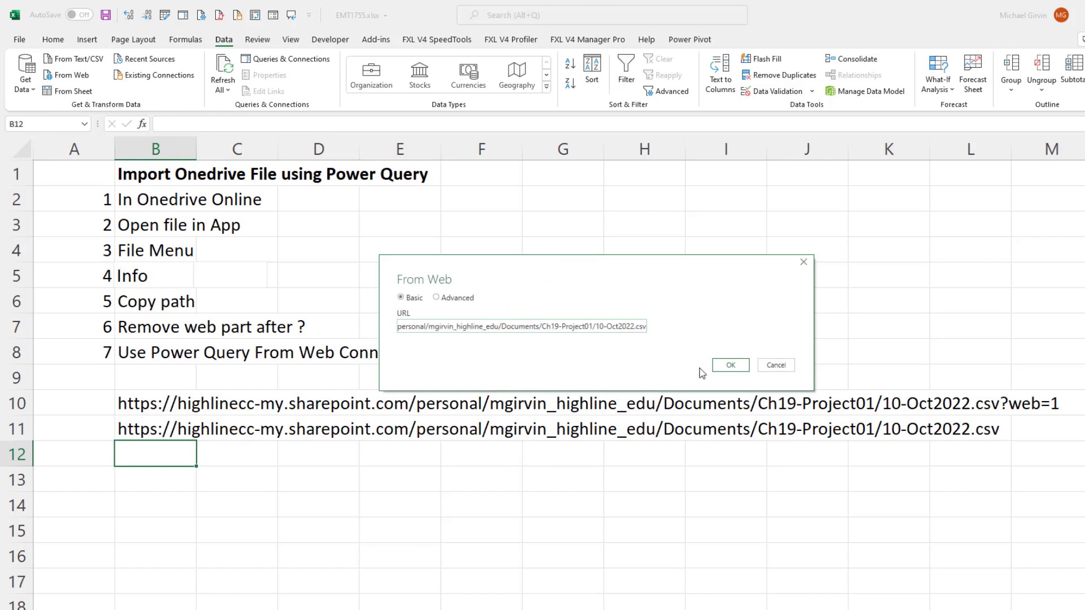
left_click(731, 366)
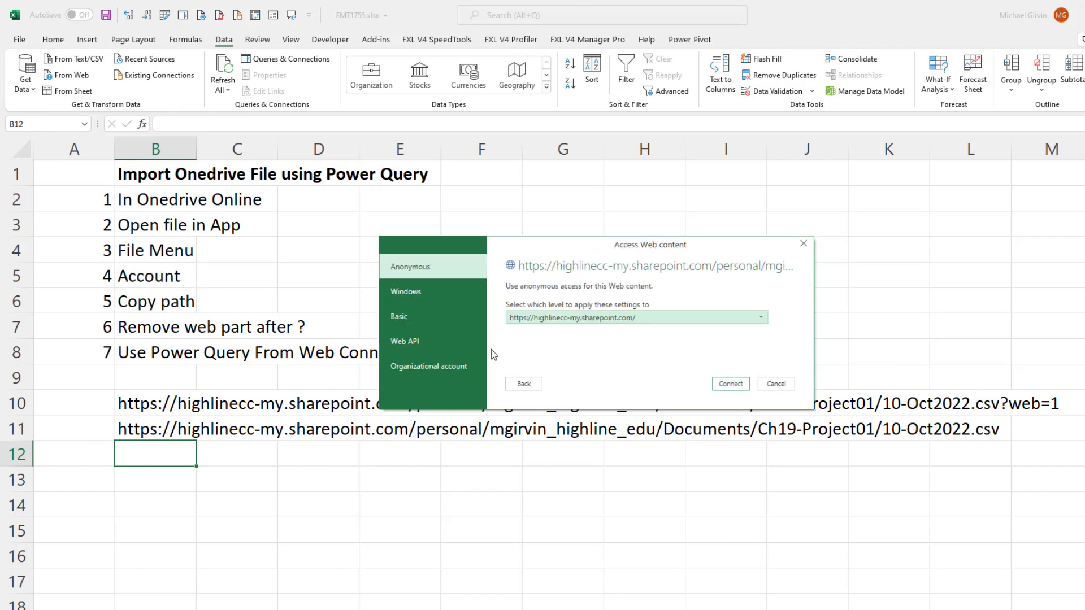
left_click(419, 367)
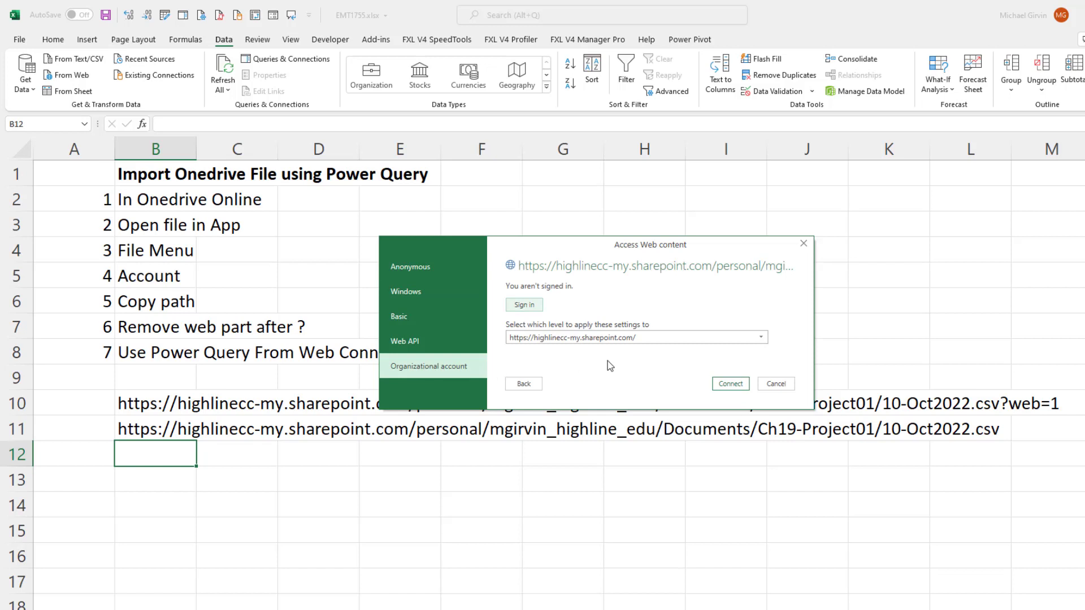
left_click(761, 339)
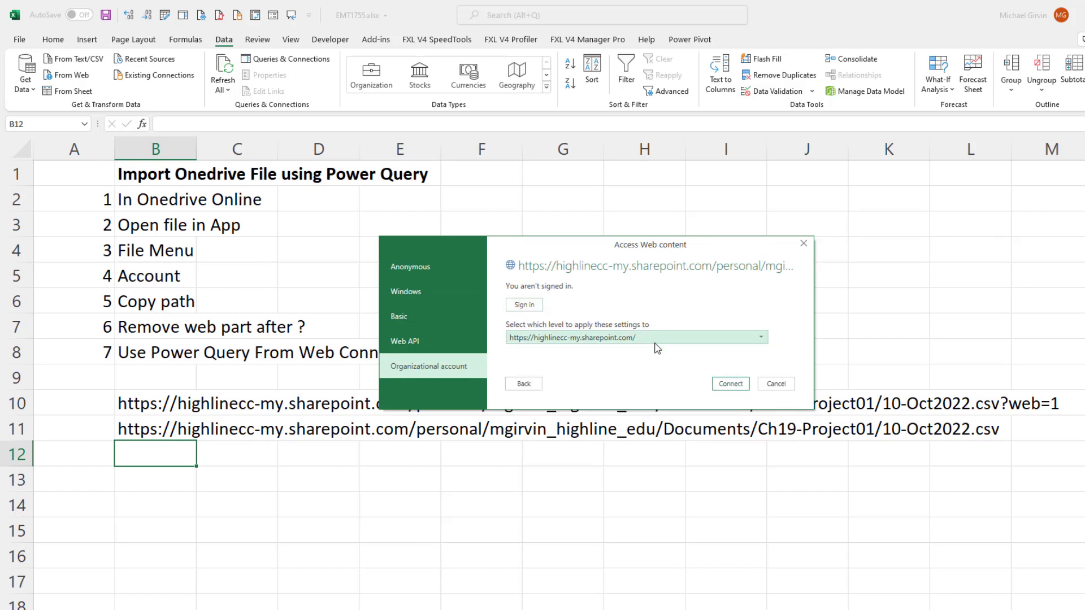
left_click(654, 344)
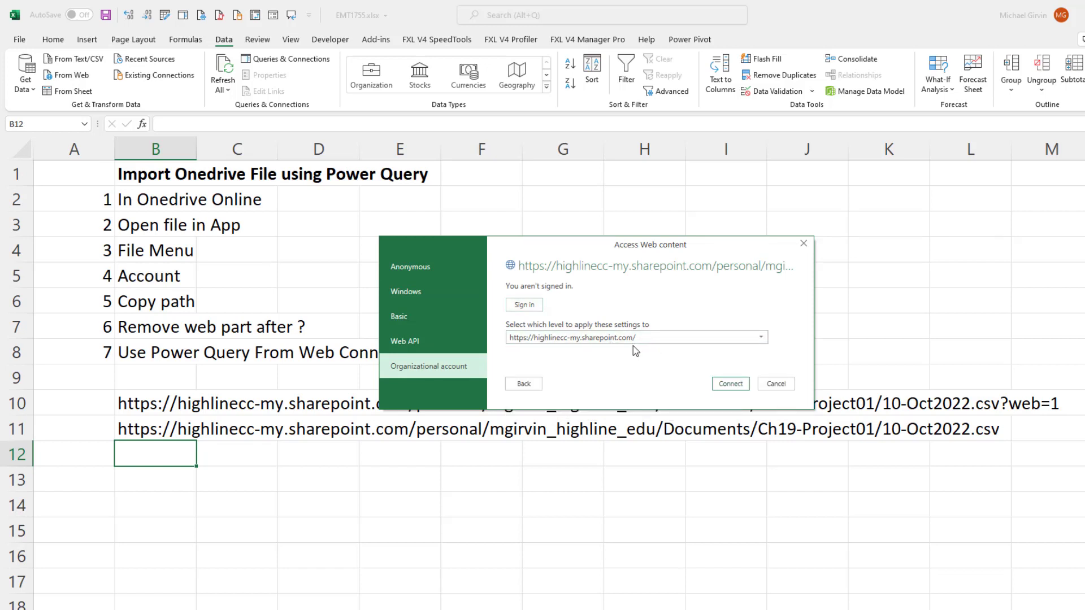
left_click(524, 306)
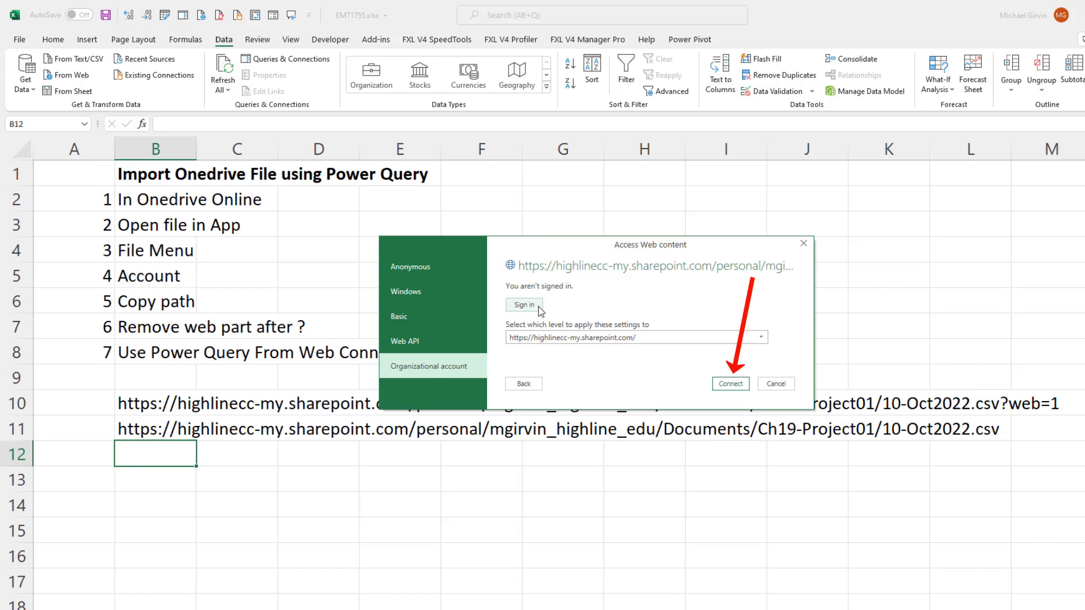
left_click(731, 388)
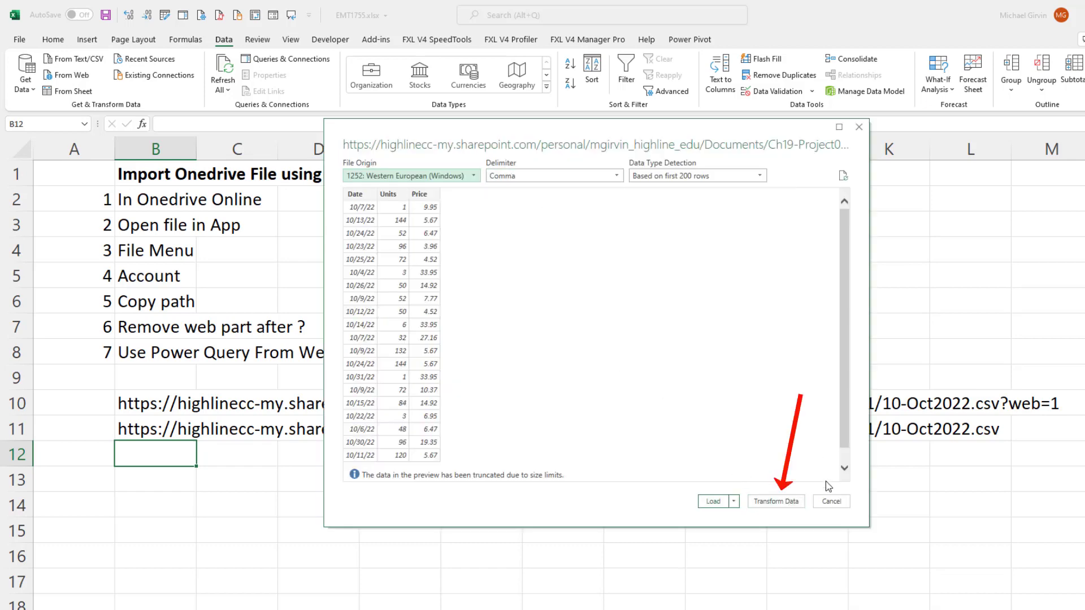
Bring the CSV data into the Power Query Editor and load the fSales query as a table in the existing worksheet at B13.
left_click(794, 504)
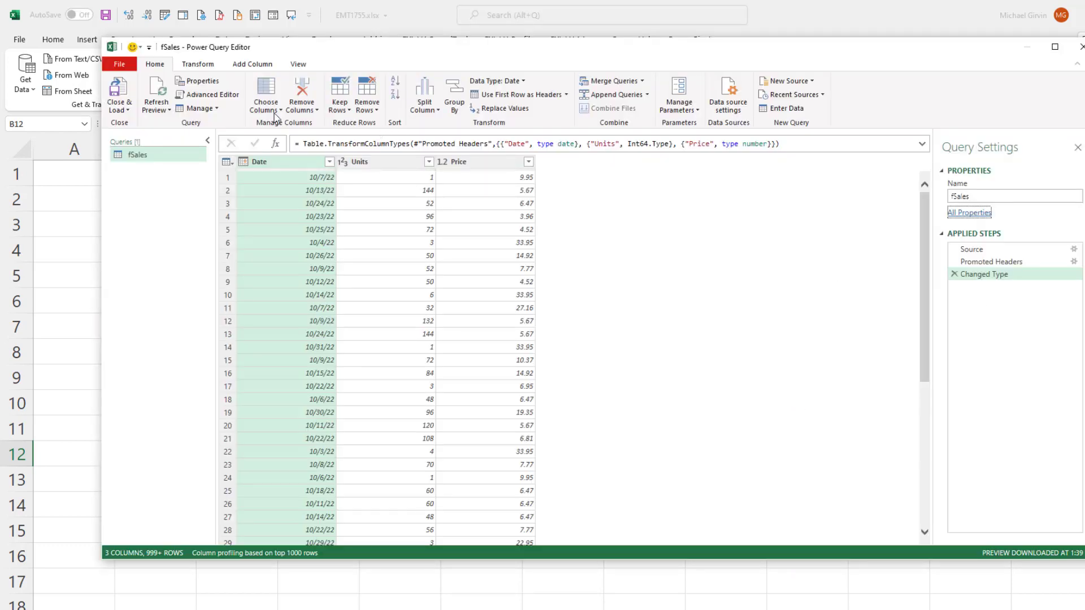
left_click(125, 111)
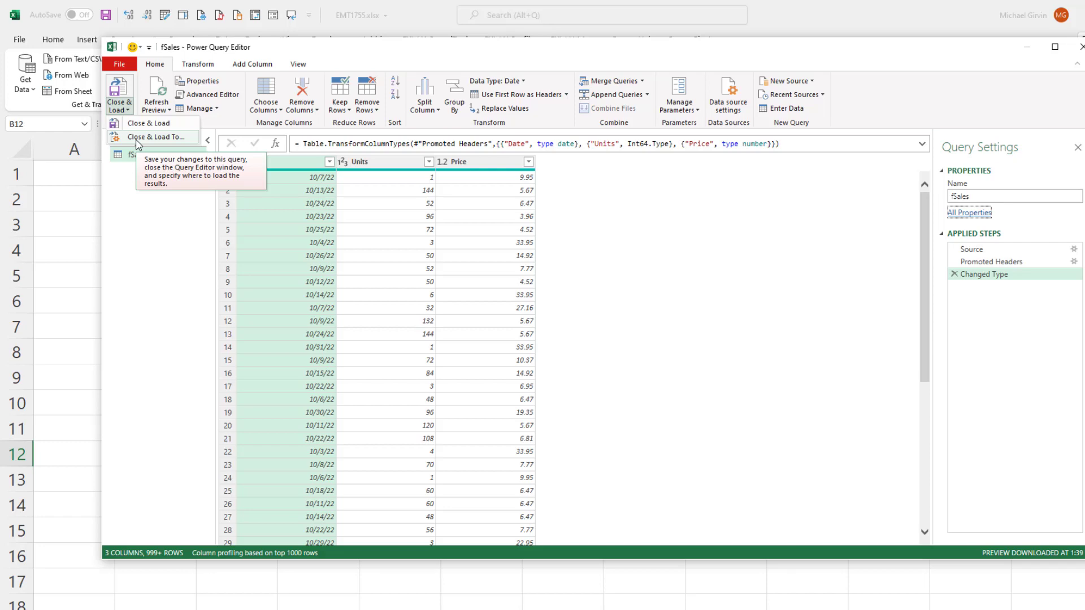
left_click(137, 145)
left_click(140, 487)
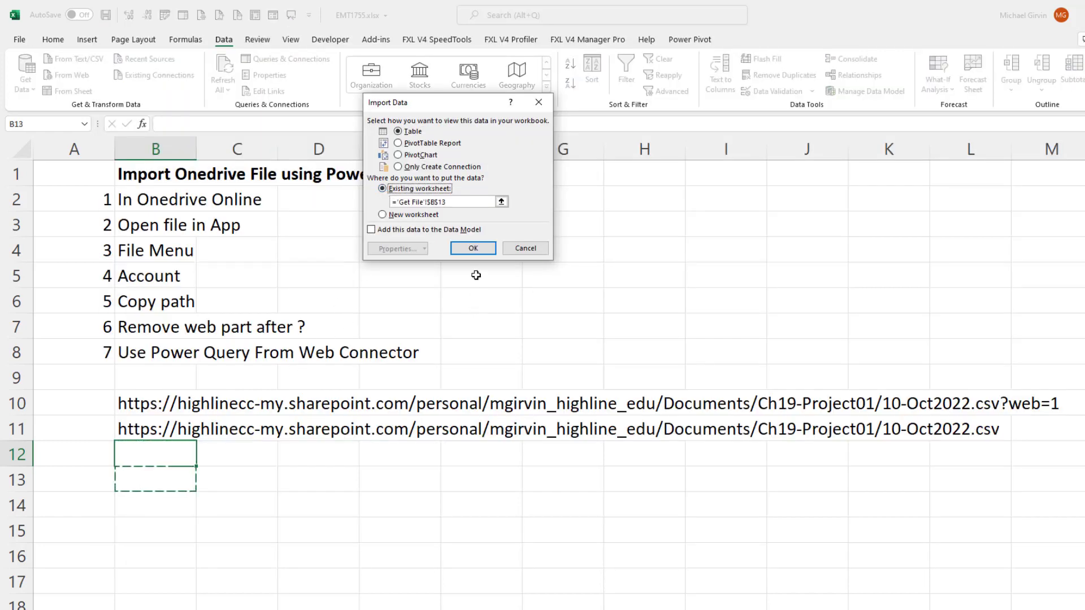
left_click(472, 248)
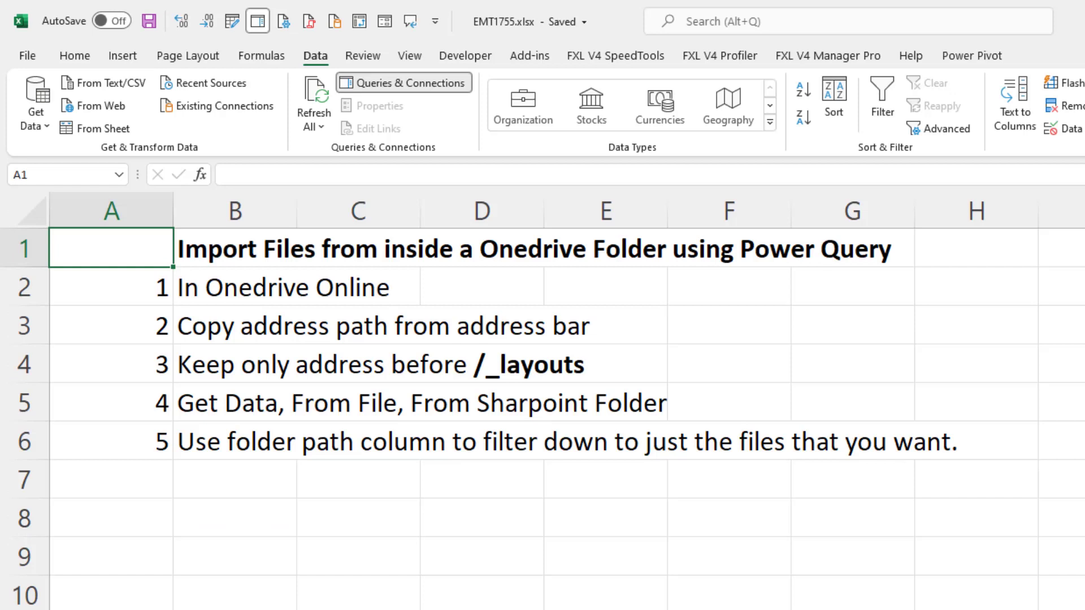
left_click(39, 128)
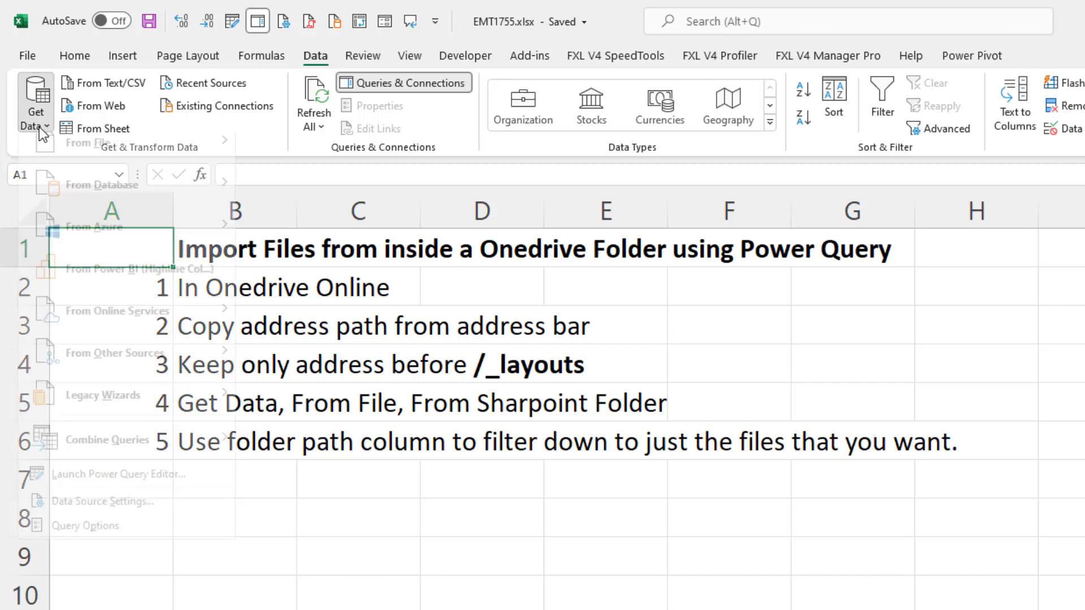
mouse_move(131, 174)
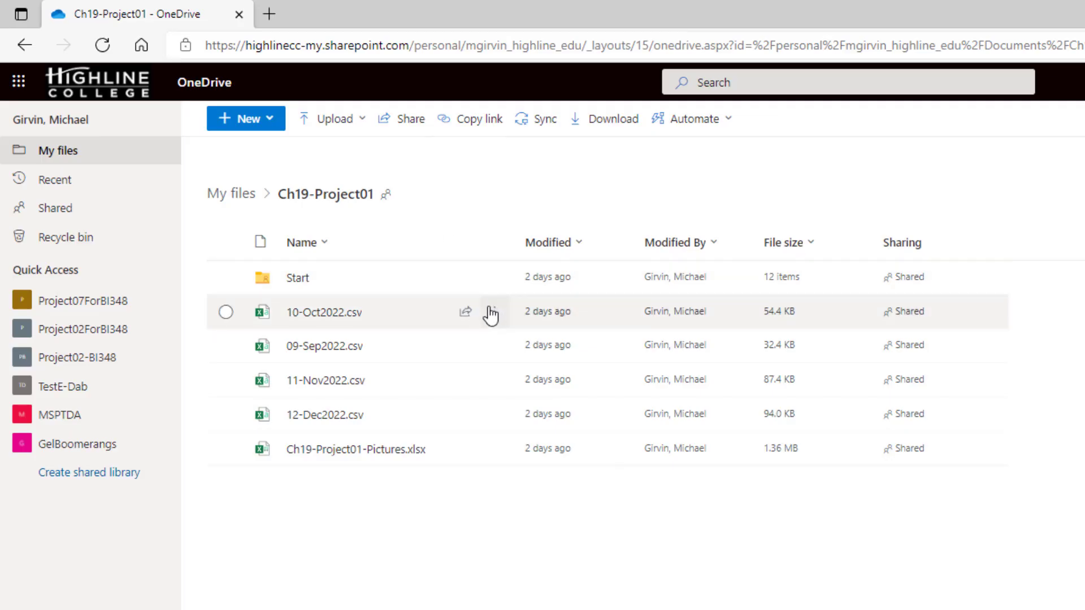
Switch to OneDrive in the browser, open the Start folder, and copy the part of its web address before _layouts.
left_click(297, 279)
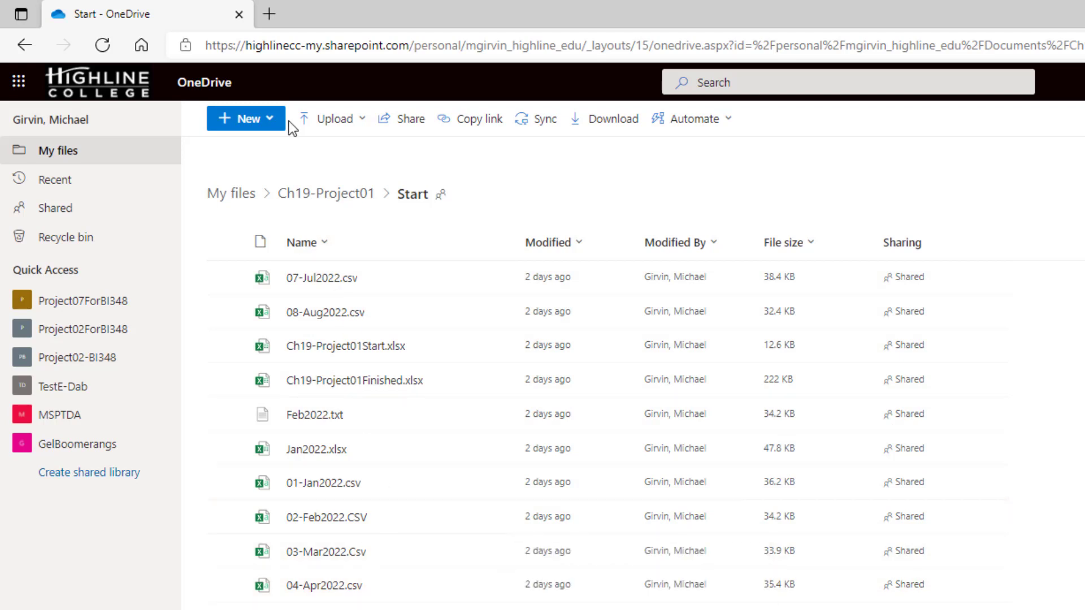
left_click(302, 50)
left_click(228, 46)
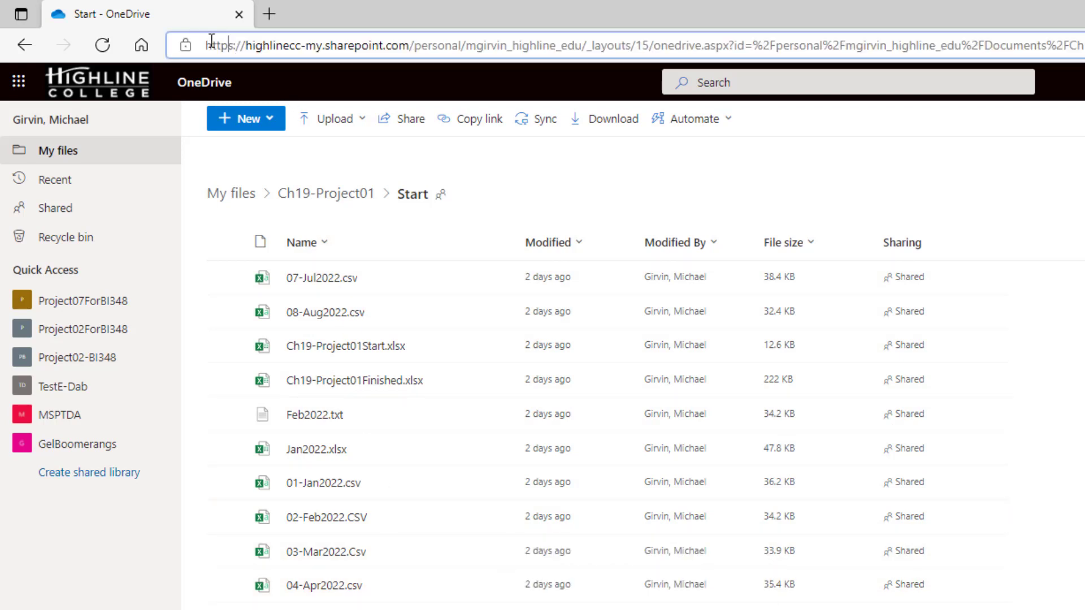
left_click_drag(205, 46, 590, 48)
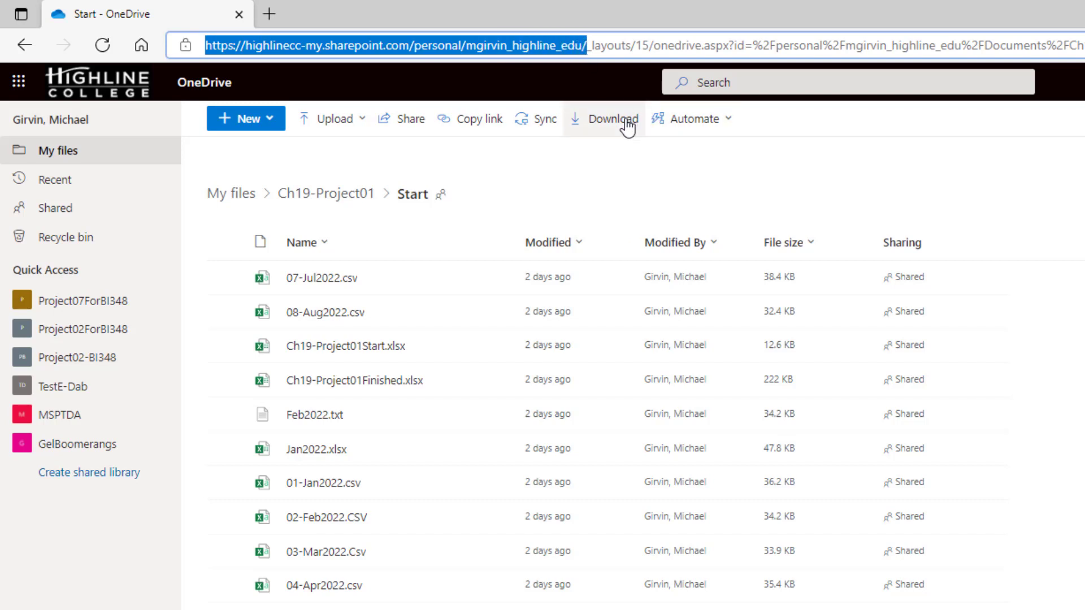
key("ctrl+c")
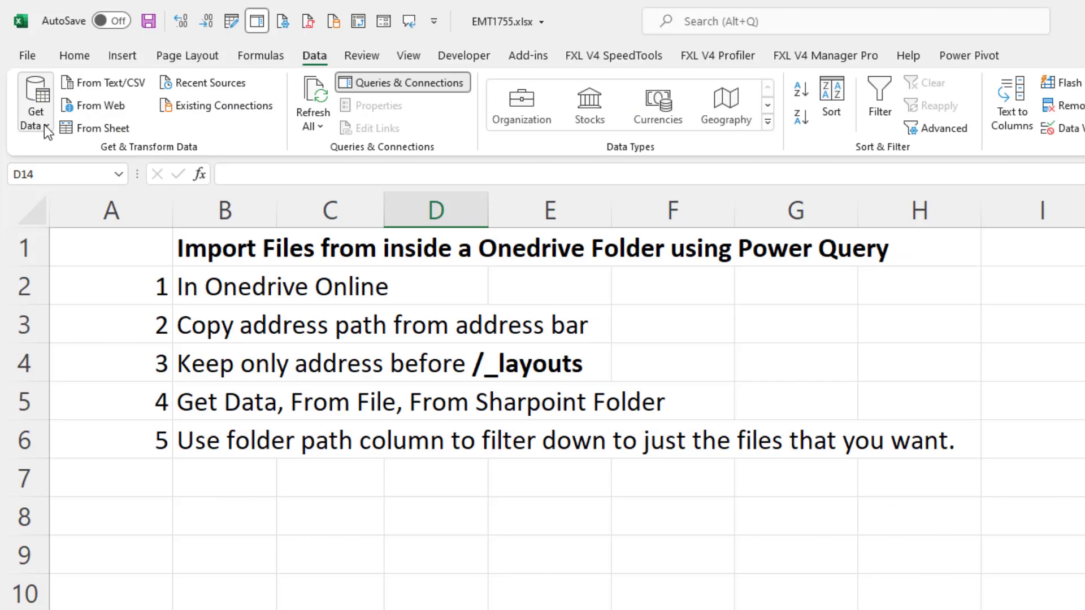
Switch to Excel and start a Power Query import from a SharePoint folder, using the copied OneDrive address as the site URL.
left_click(44, 124)
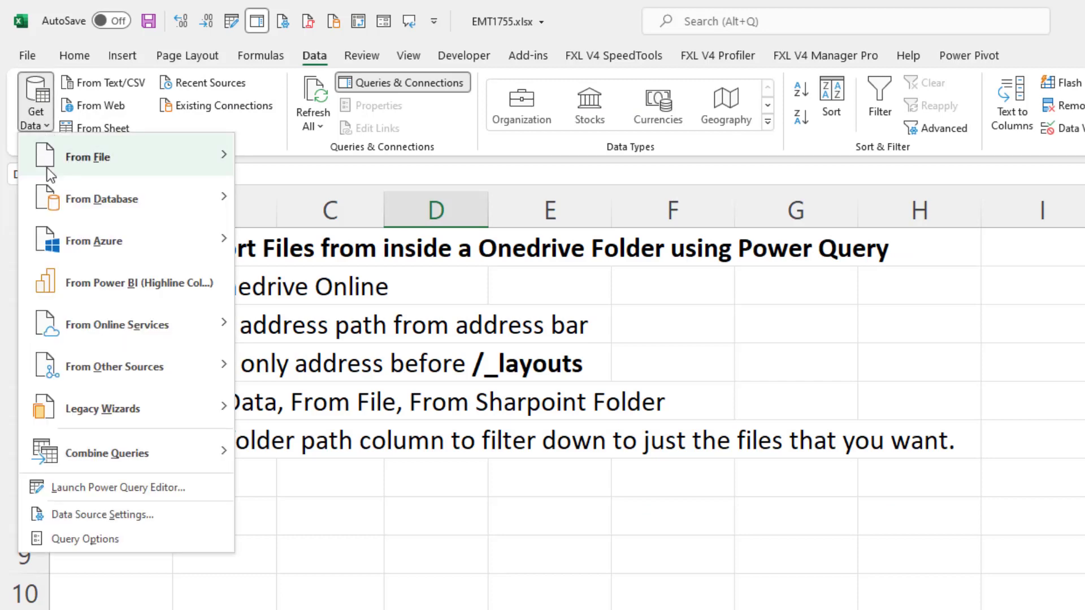
mouse_move(46, 168)
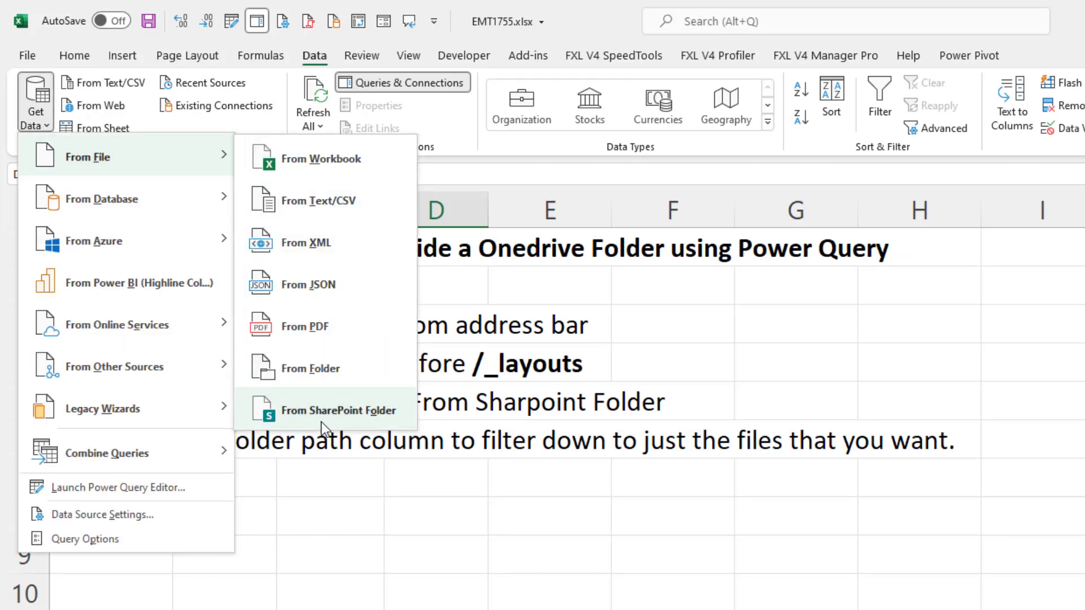
left_click(361, 415)
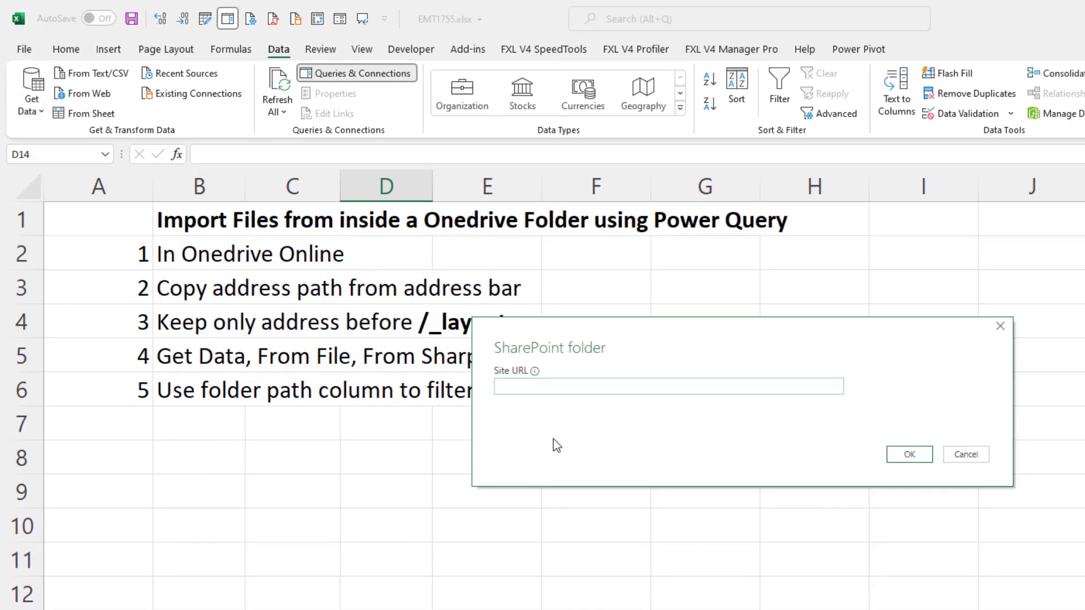
key("ctrl+v")
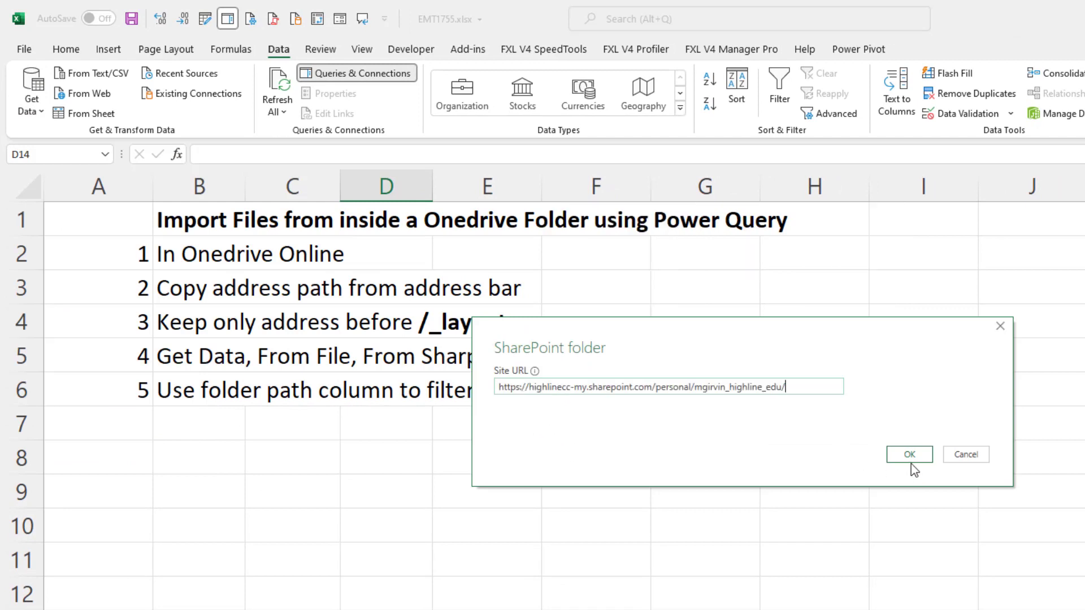
left_click(909, 461)
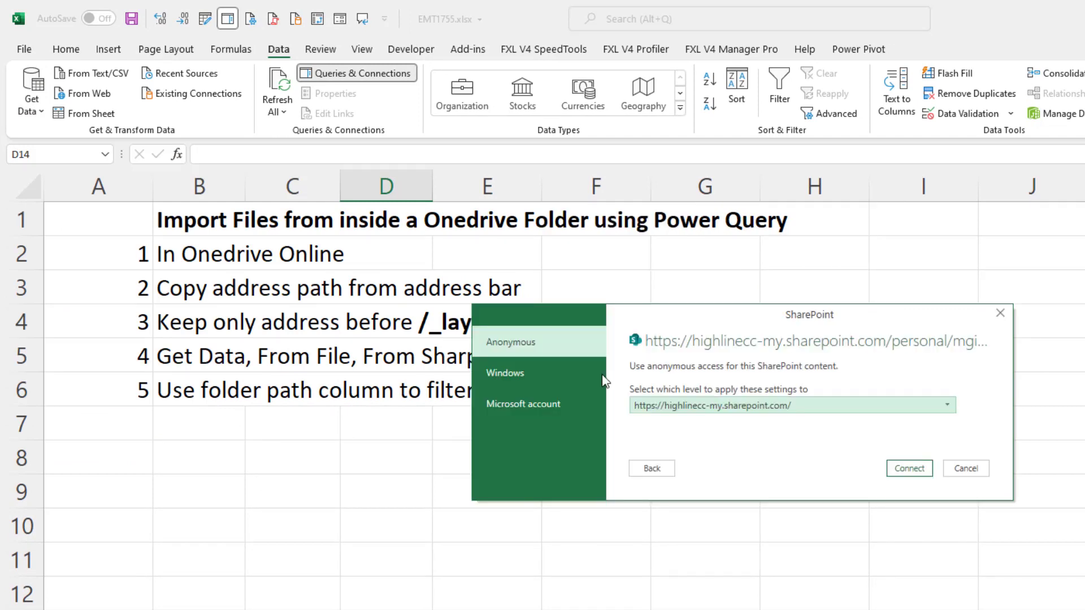
left_click(517, 416)
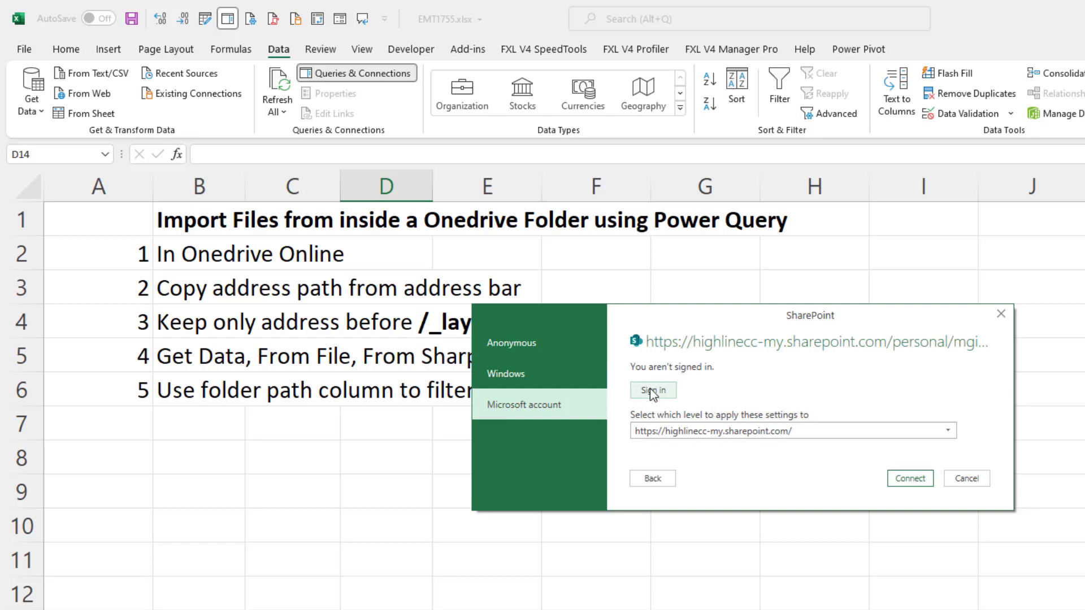
left_click(653, 391)
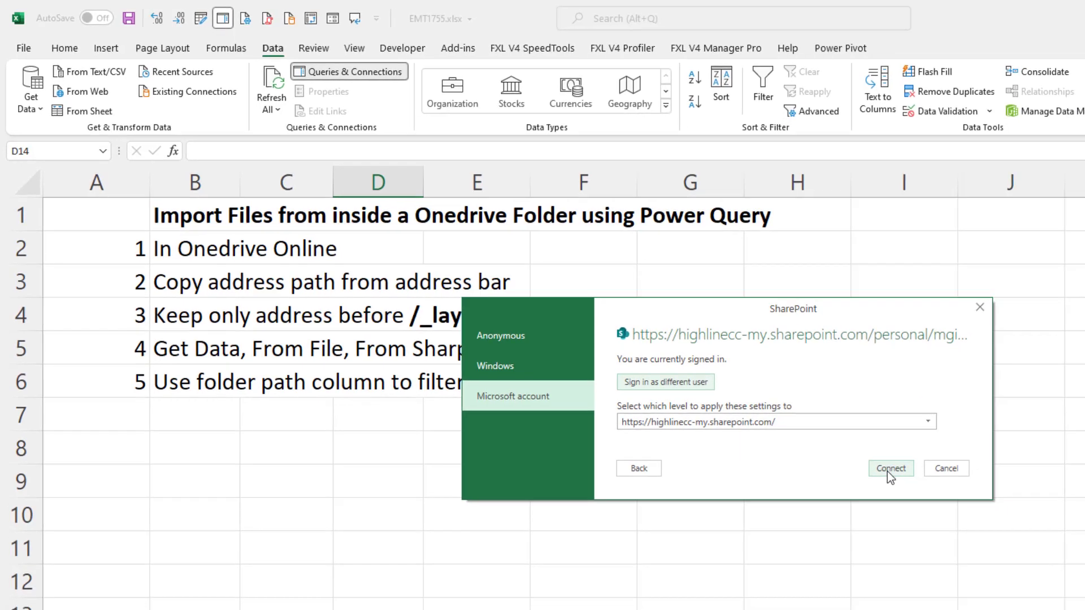
left_click(909, 479)
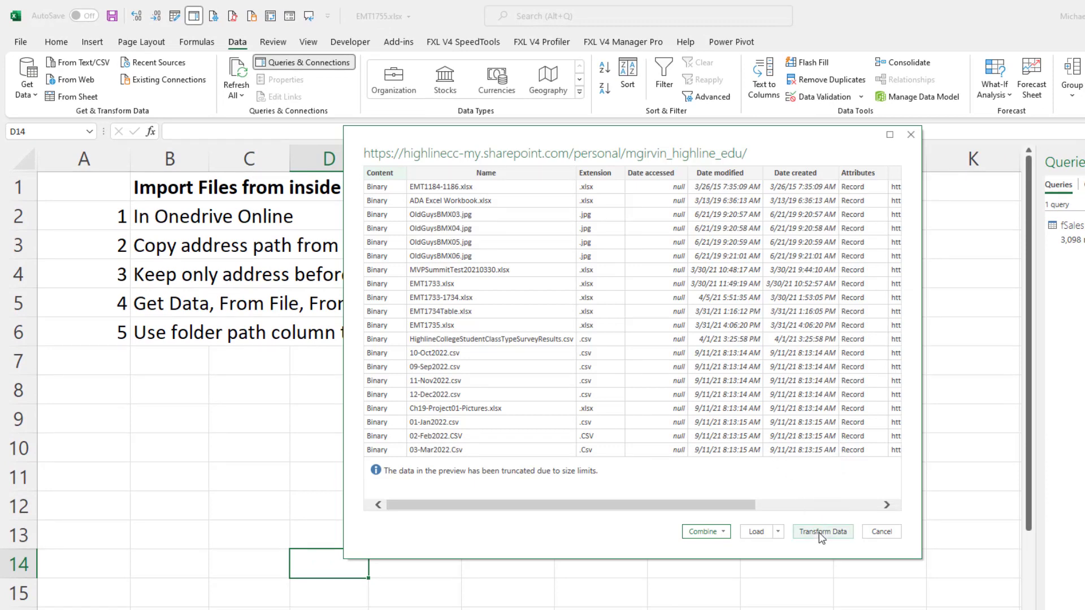
Bring the file list into the Power Query Editor and filter Folder Path by searching Project01, keeping only the Ch19-Project01/Start/ folder.
left_click(818, 533)
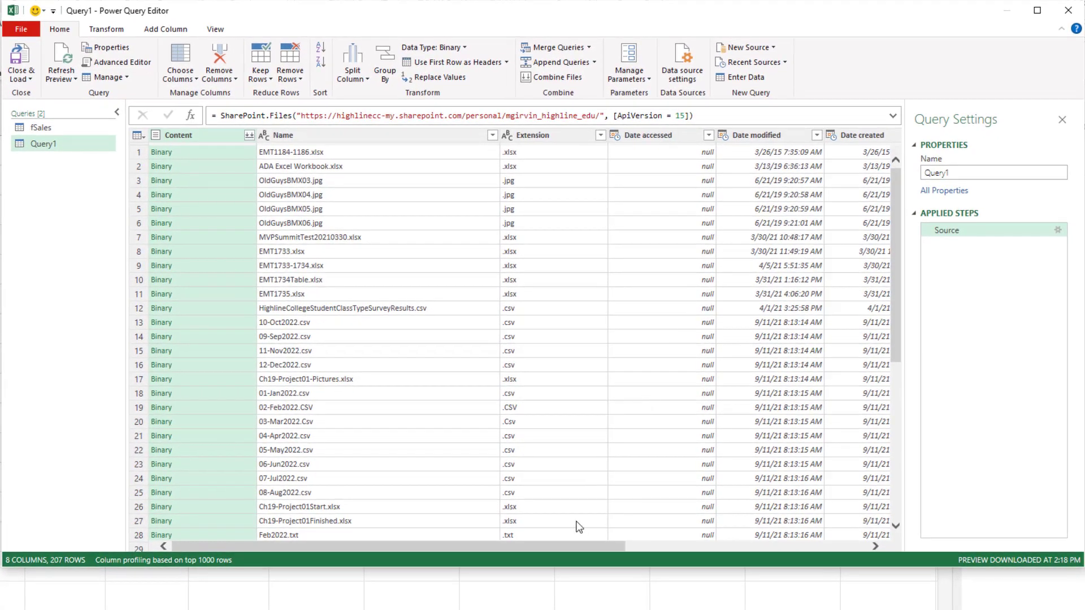
left_click_drag(517, 546, 850, 543)
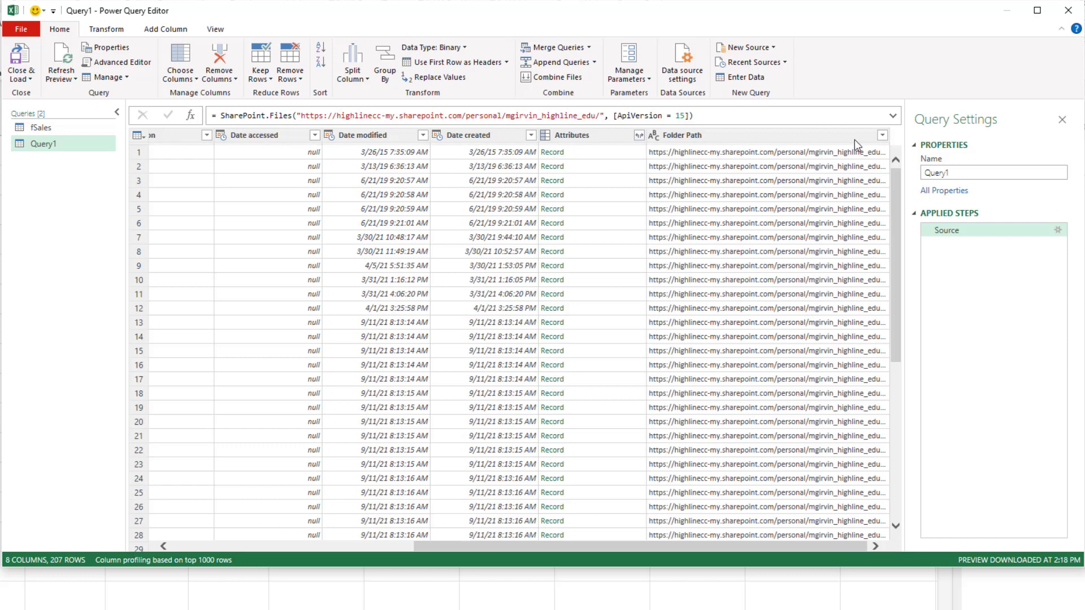
left_click(882, 135)
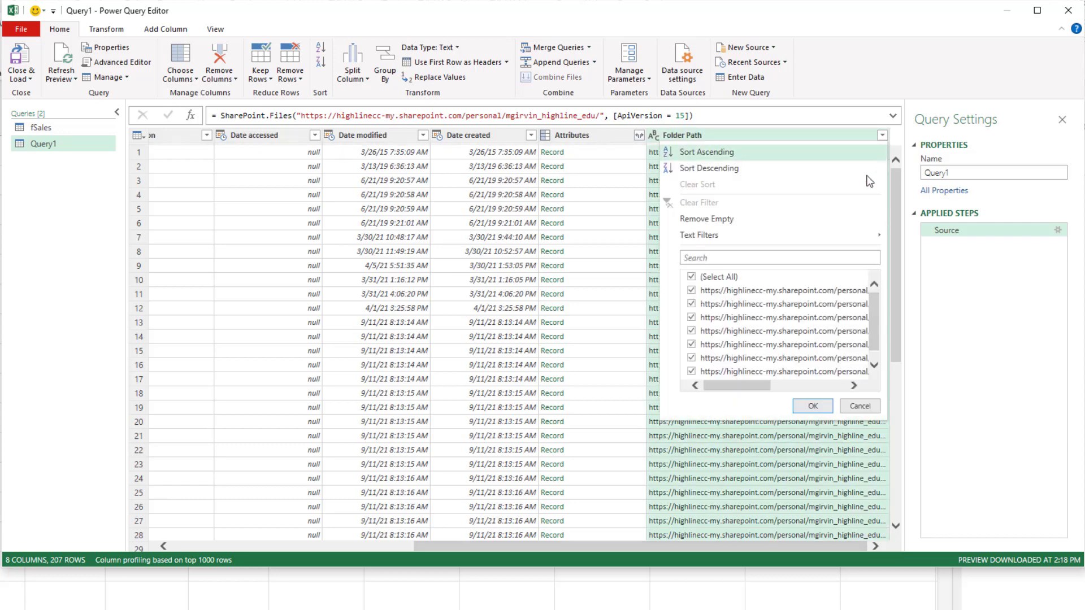
left_click(821, 257)
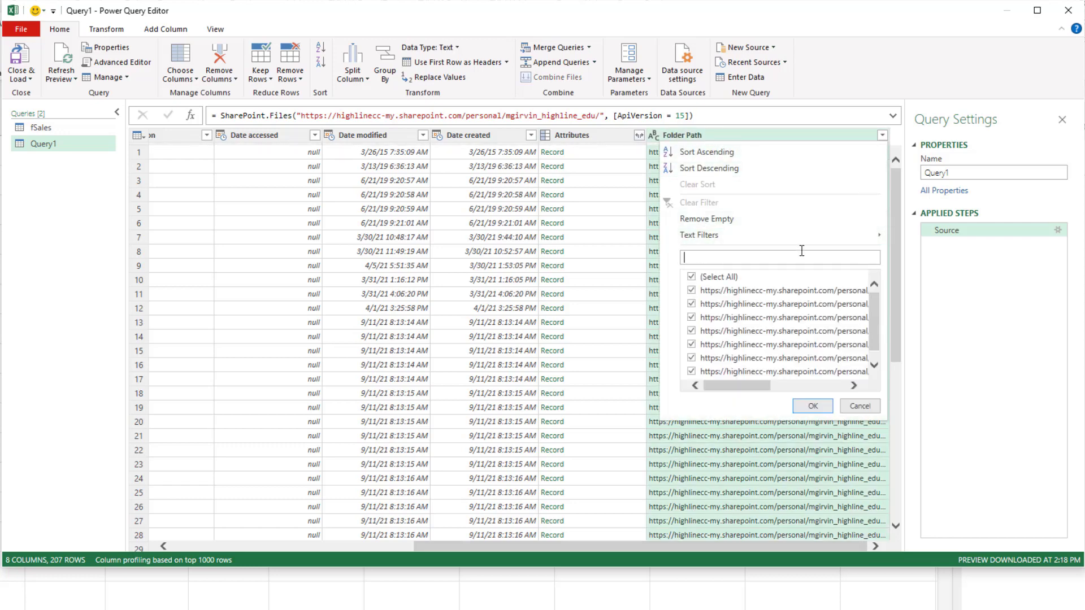
type("Project")
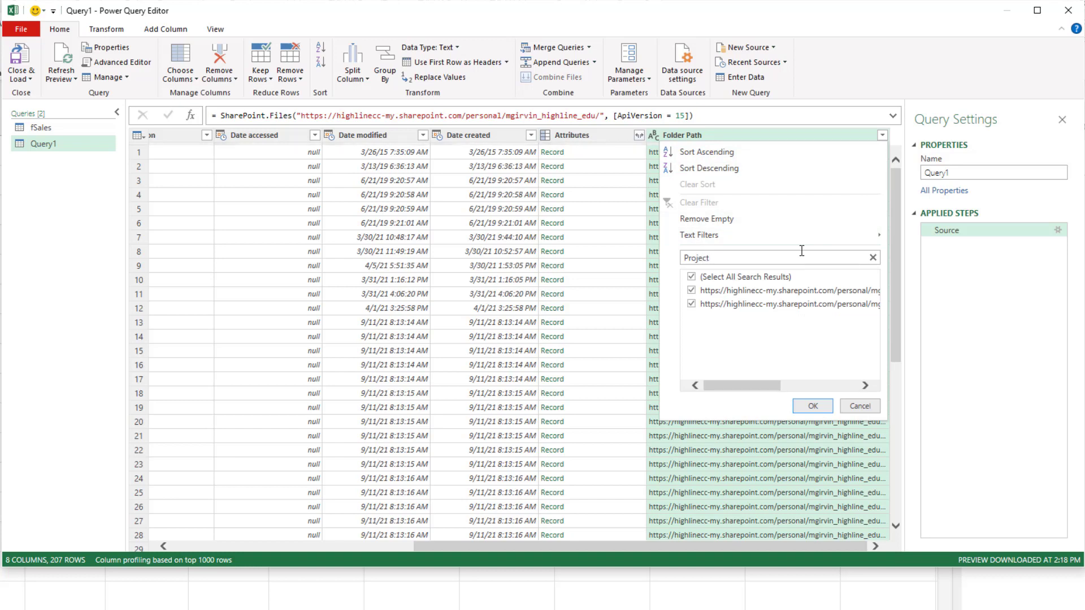
type("01")
mouse_move(743, 387)
left_mouse_down()
mouse_move(829, 399)
mouse_move(730, 386)
left_mouse_up()
left_click(691, 291)
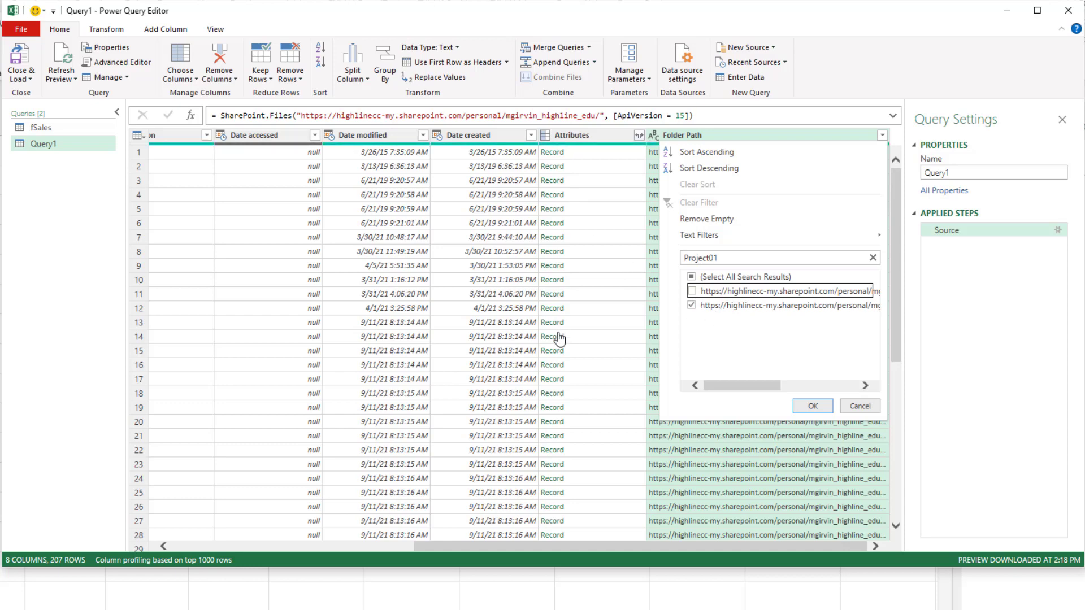
left_click(816, 405)
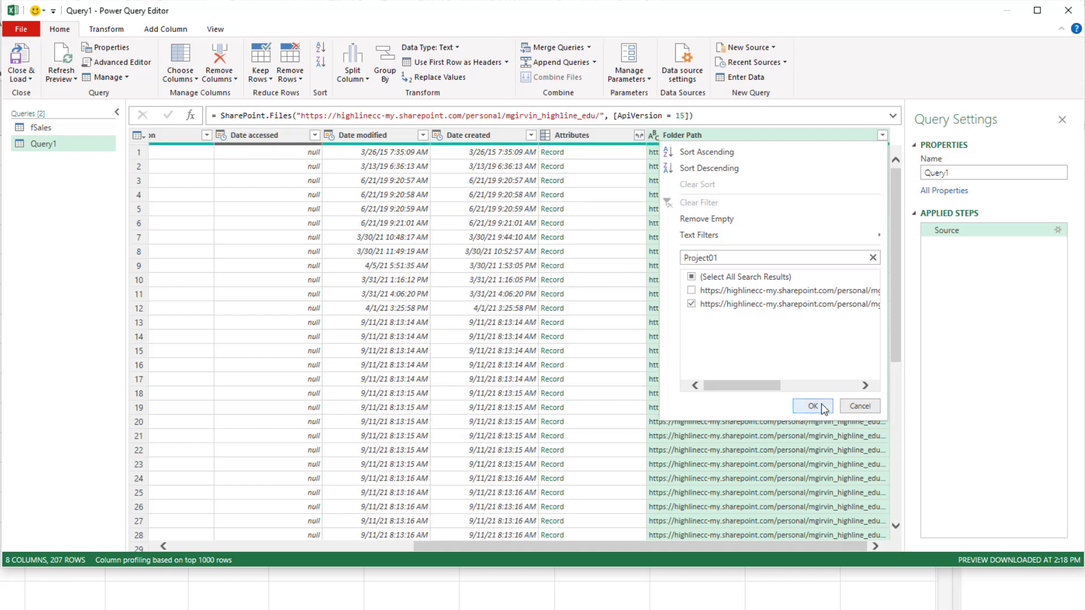
Transform the Extension column's text to lowercase.
left_click_drag(768, 545, 448, 544)
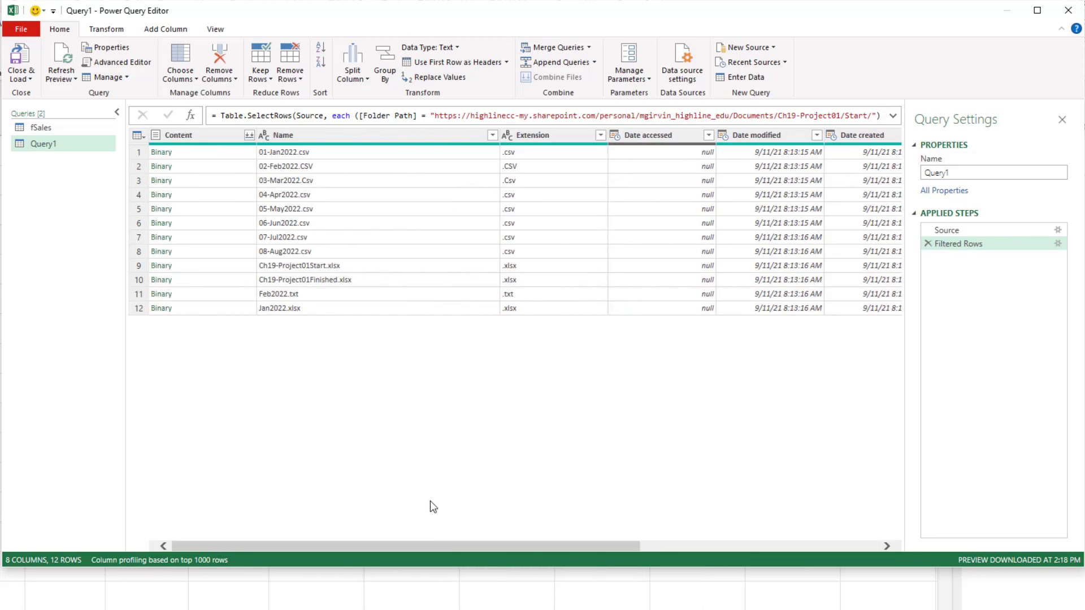
left_click(537, 136)
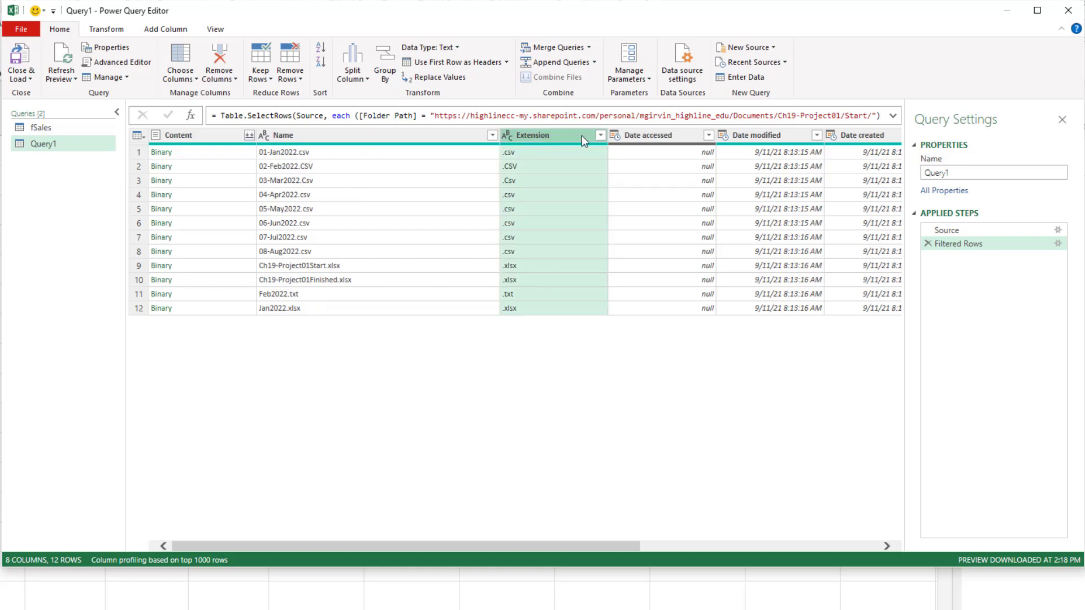
right_click(583, 137)
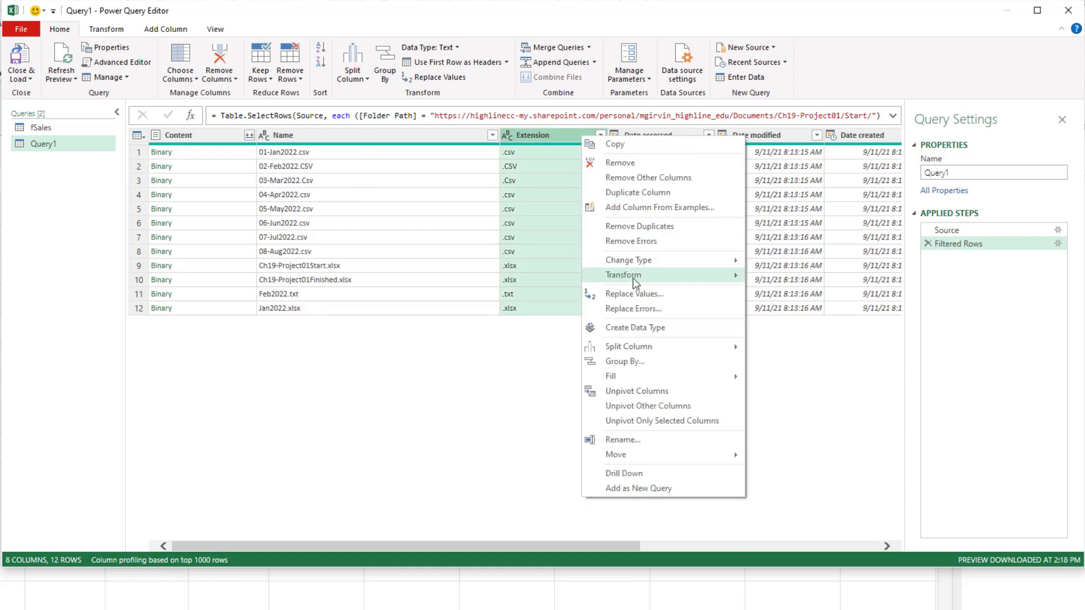
mouse_move(623, 276)
left_click(791, 277)
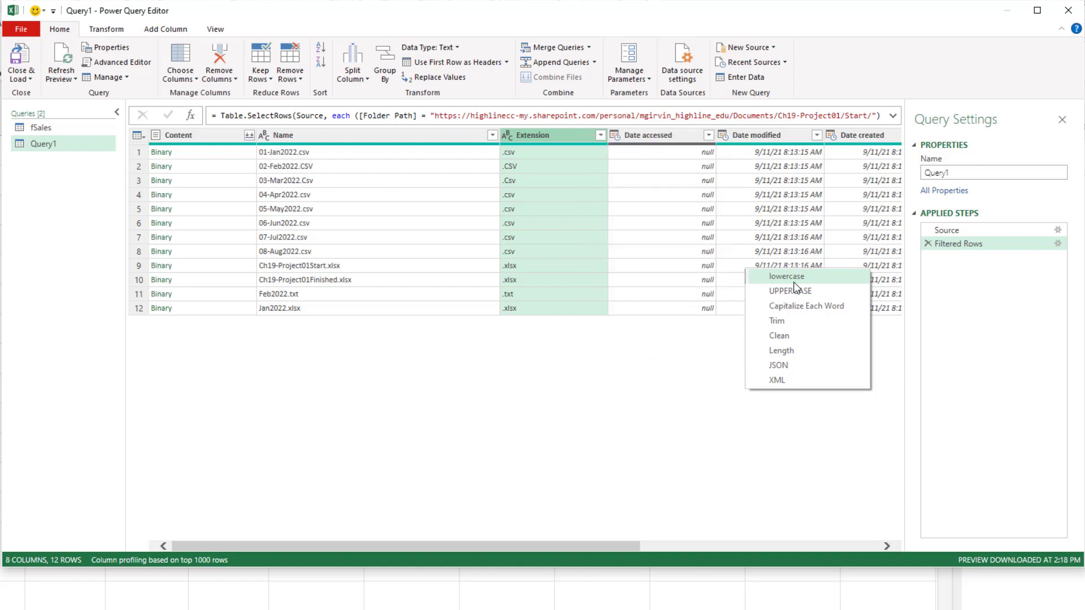
Filter the Extension column to keep only the .csv files.
left_click(600, 136)
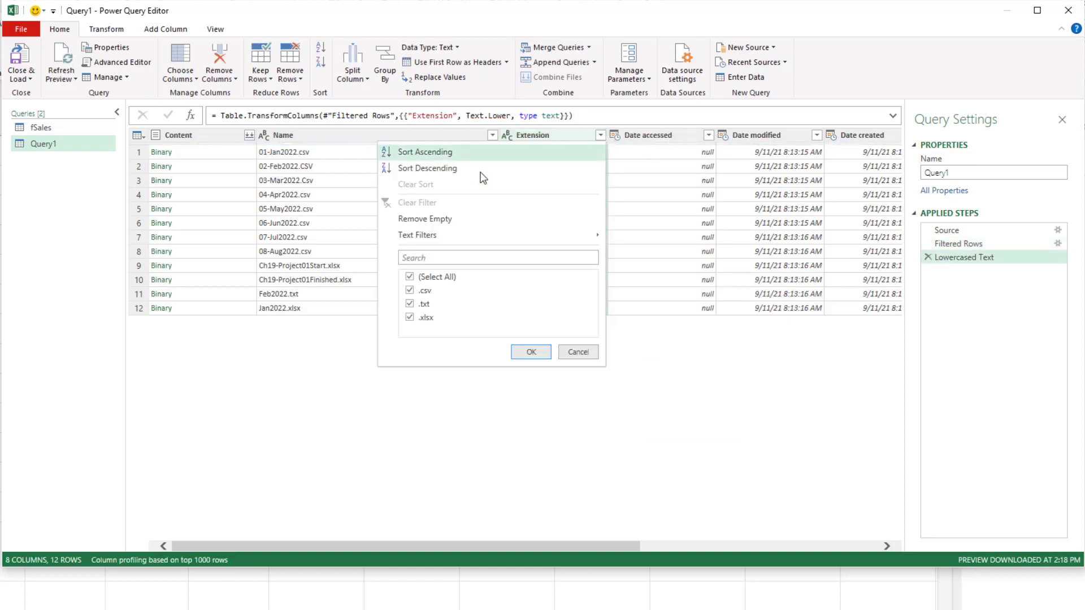
left_click(418, 277)
left_click(409, 292)
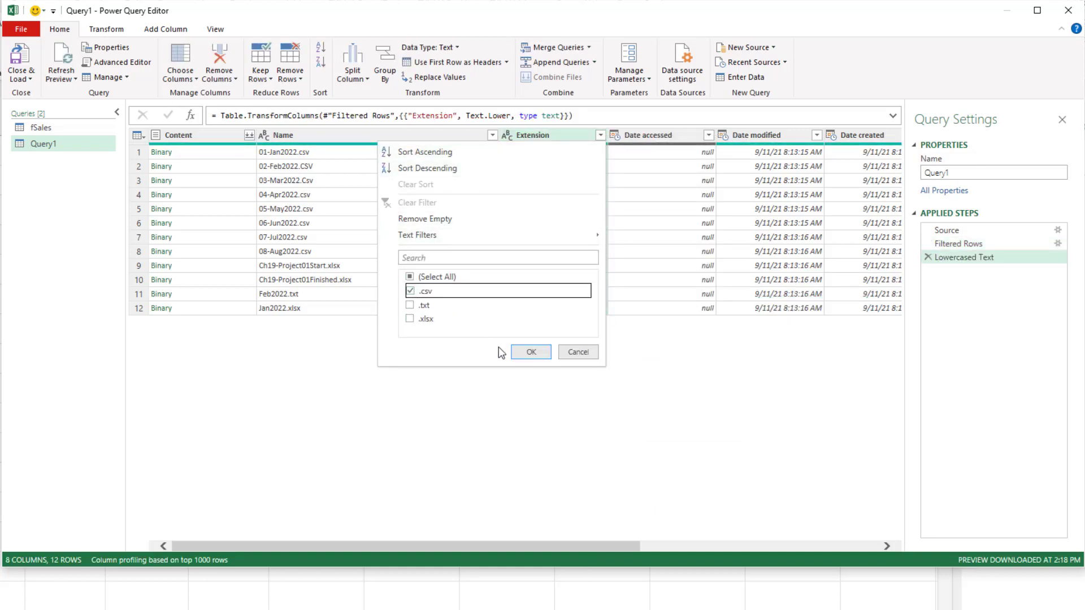
left_click(531, 353)
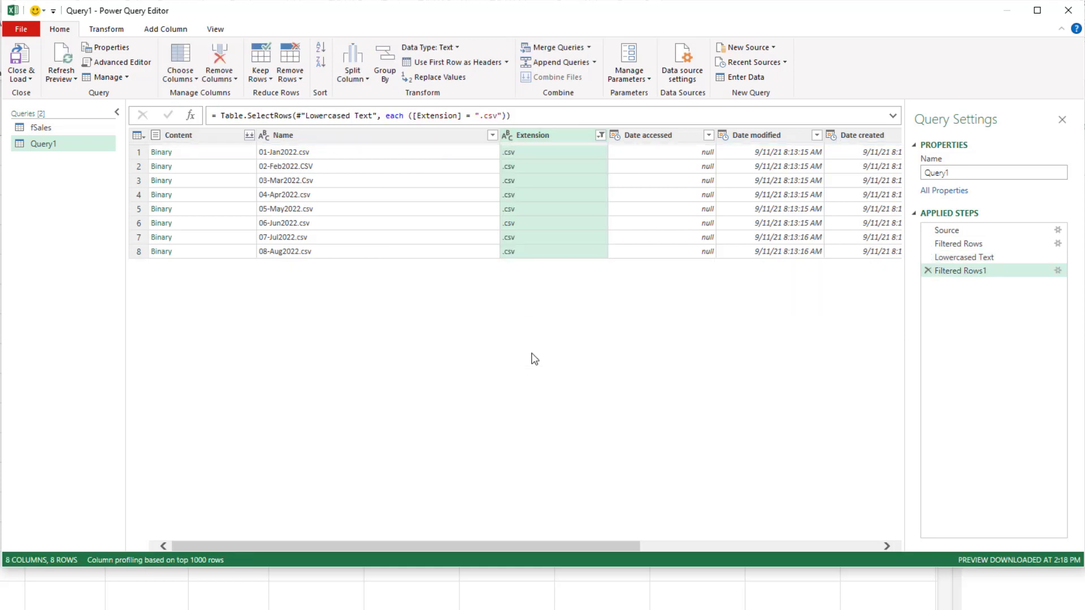
Remove all columns except Content and combine the files, using the first file as the sample and comma as the delimiter.
left_click(208, 136)
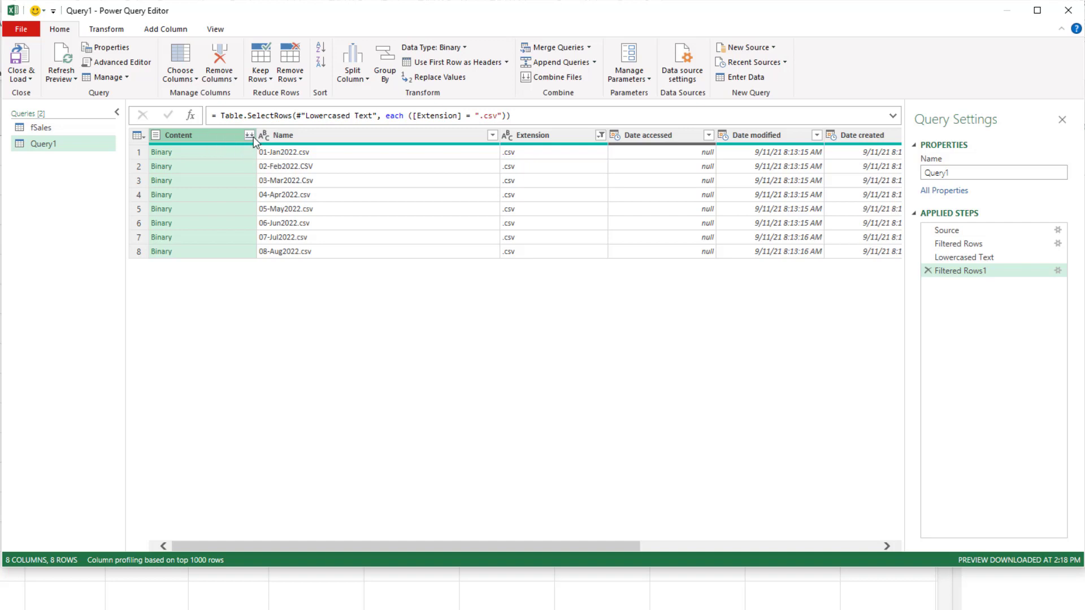
right_click(216, 133)
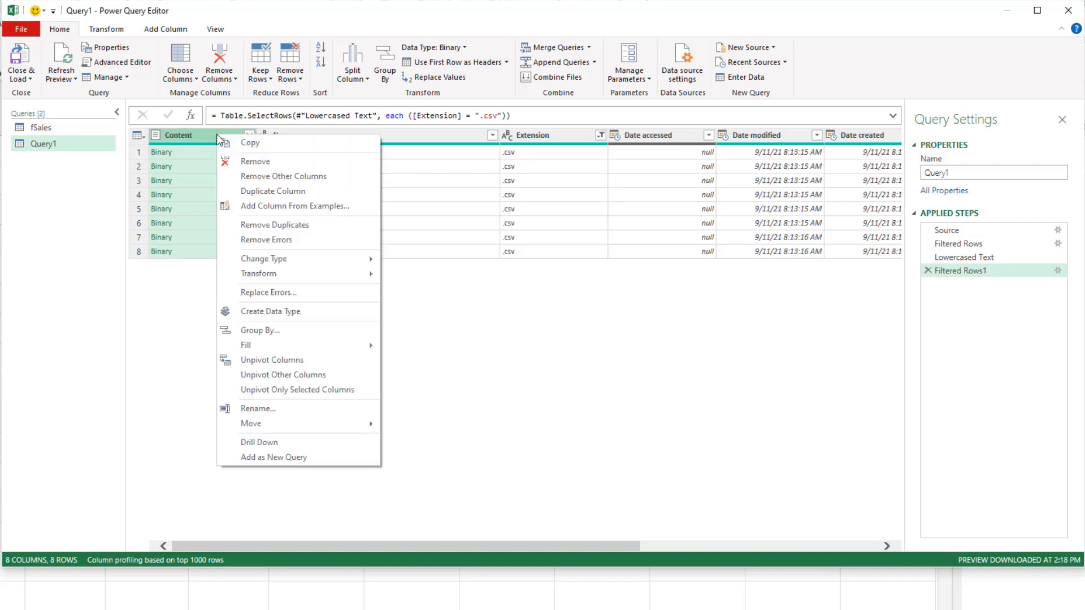
left_click(252, 176)
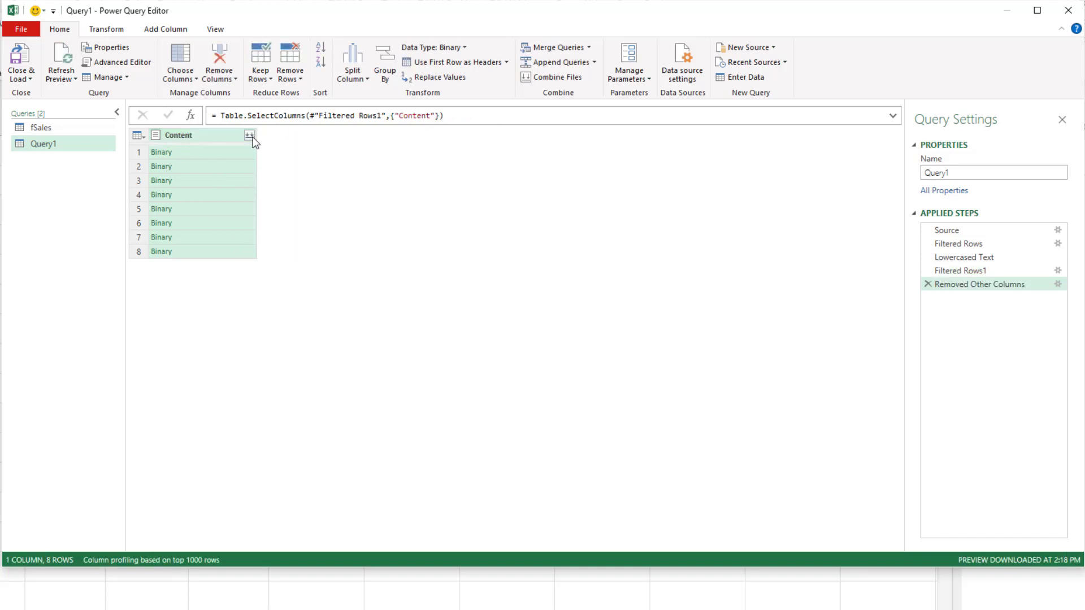
left_click(249, 137)
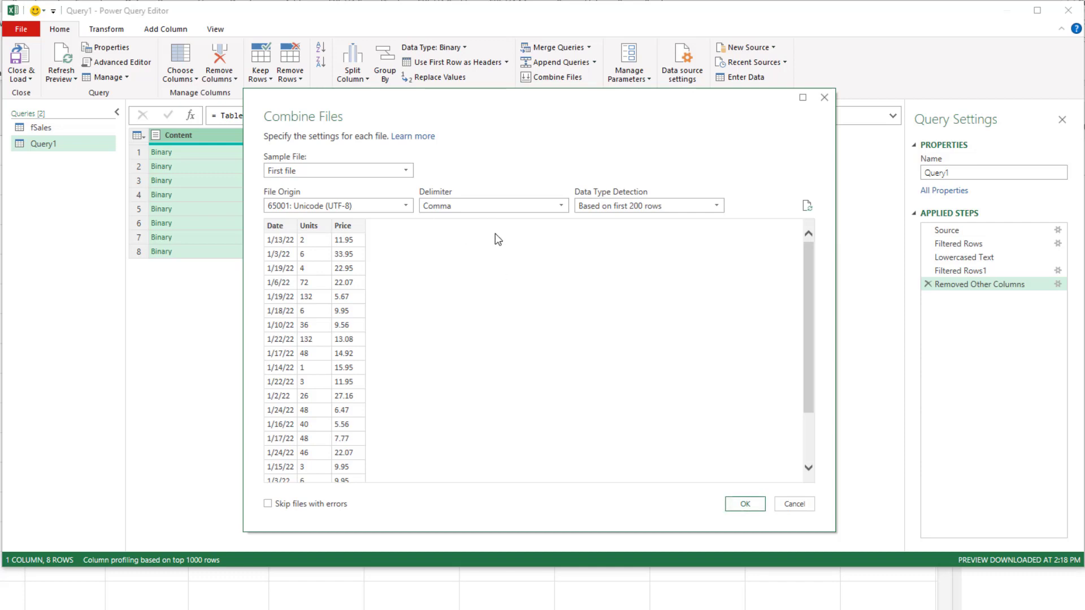
left_click(742, 506)
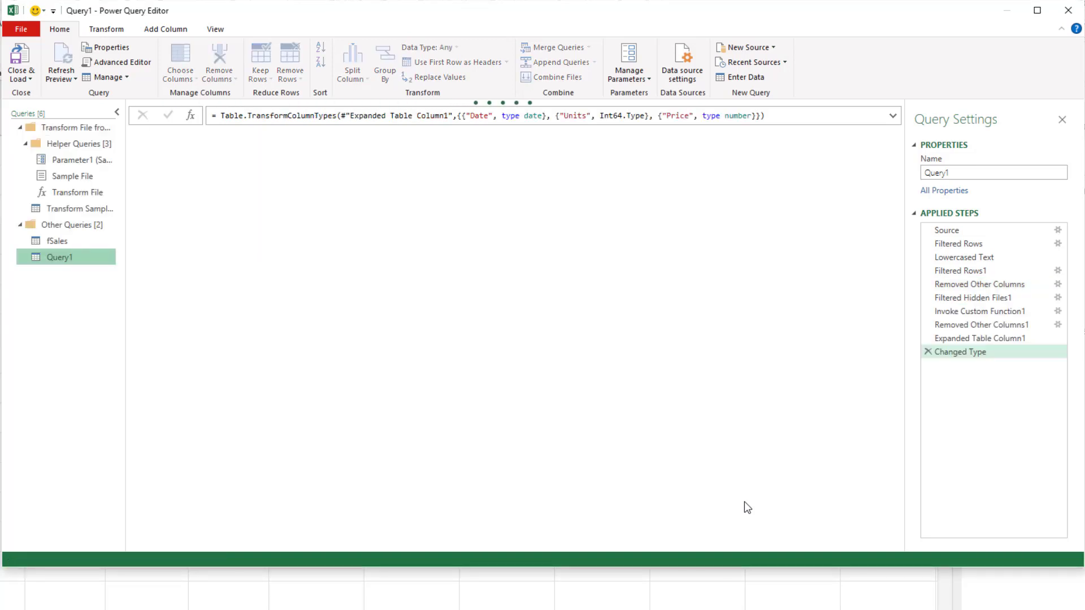
Rename the query as fSales02 and load it as a table in the existing worksheet at B8.
left_click_drag(964, 176, 917, 179)
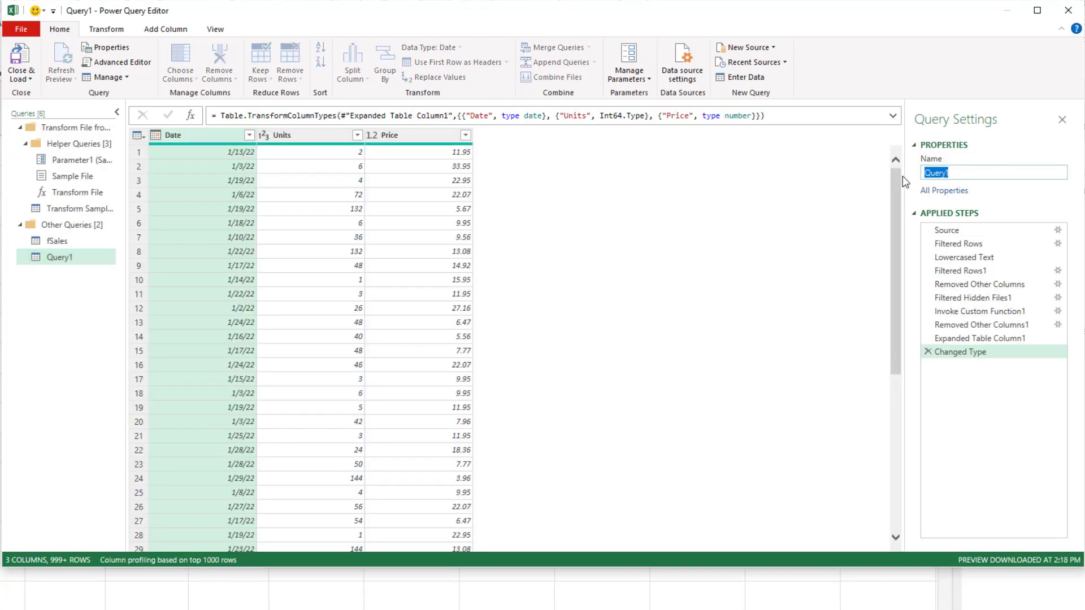
type("fSales02")
key("Return")
left_click(20, 79)
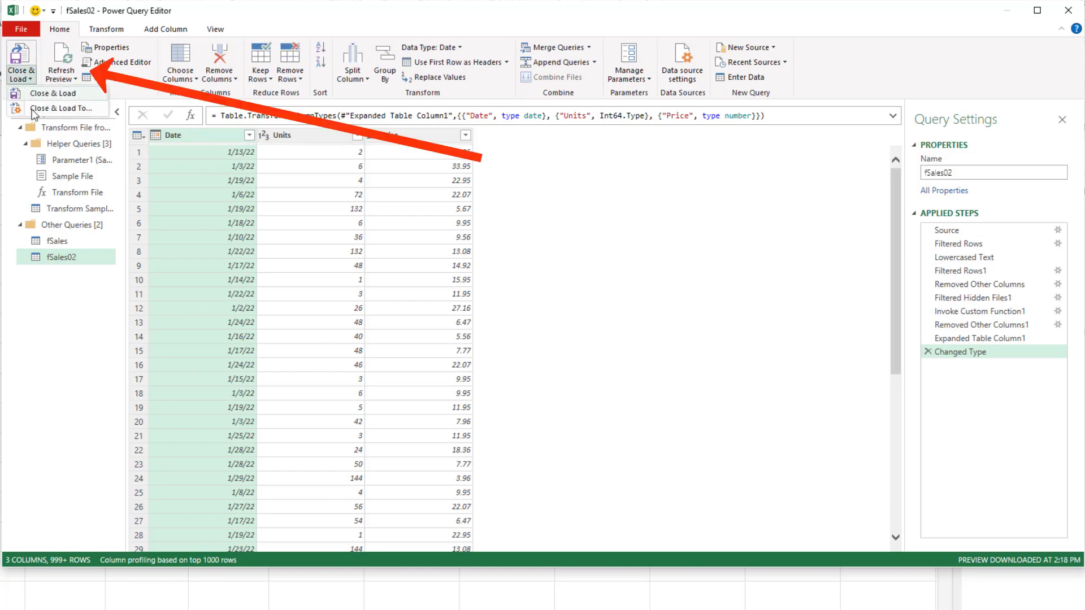
left_click(34, 108)
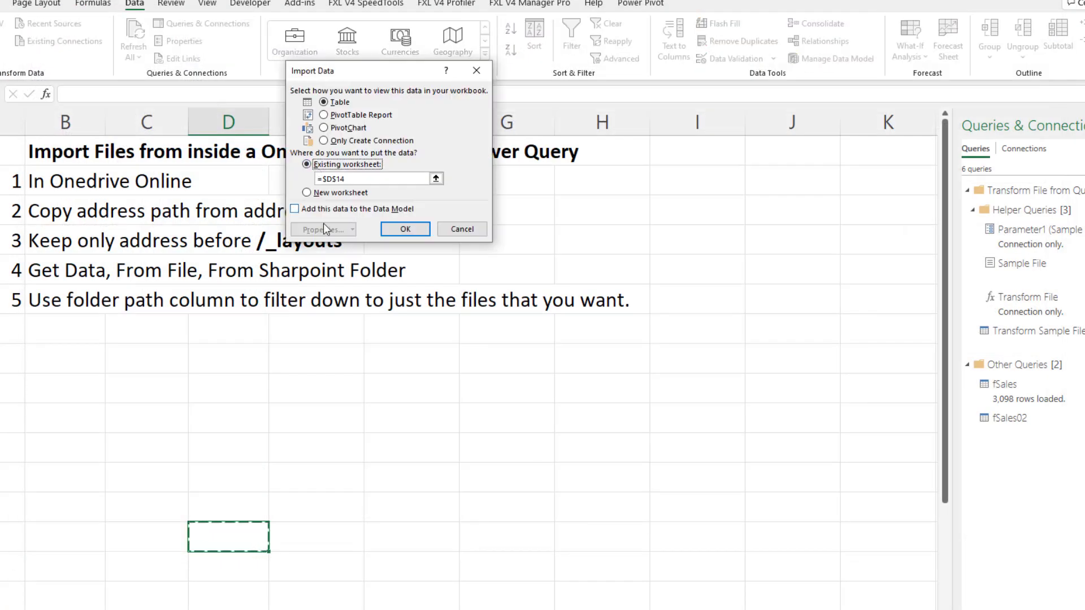
left_click(45, 346)
left_click(413, 232)
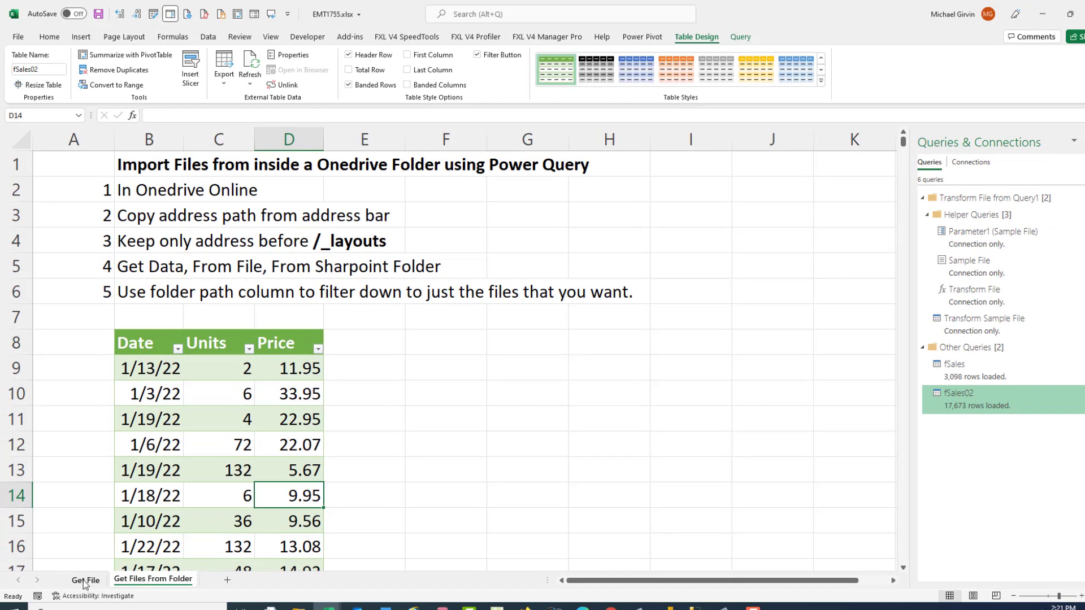
View the Get File worksheet with its imported table and the list of queries.
left_click(85, 581)
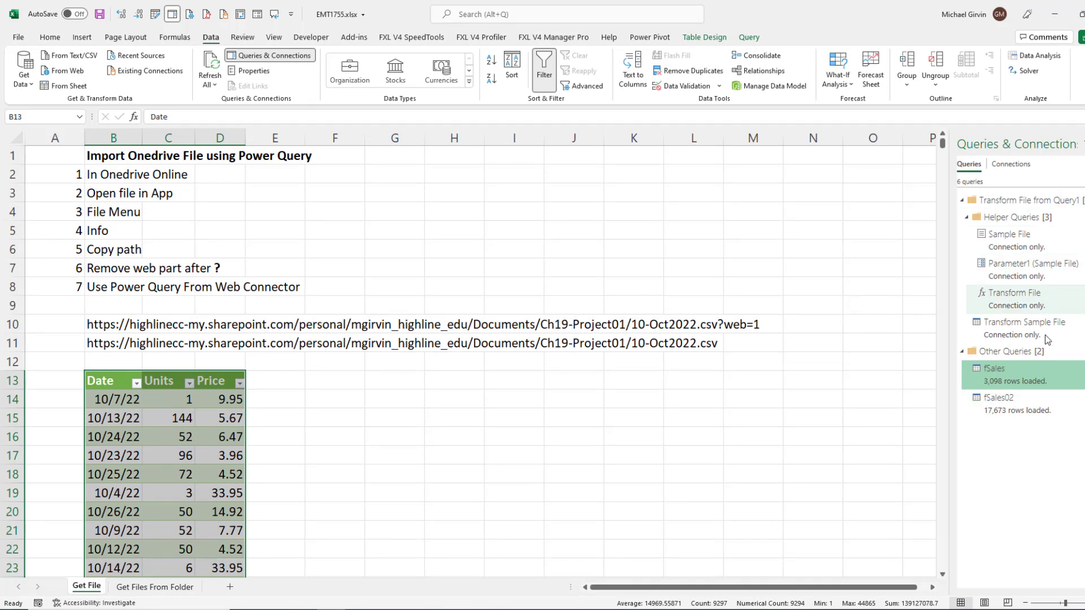
mouse_move(1043, 365)
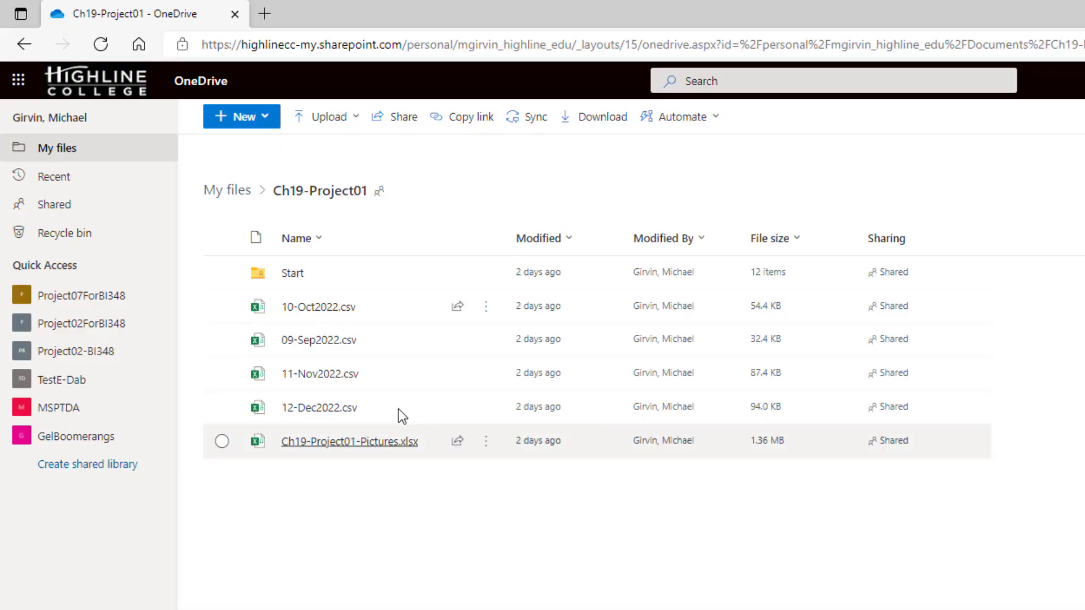
Examine the sharing options for 10-Oct2022.csv and the Start folder in OneDrive, and return to cell A2 in the Excel workbook.
mouse_move(385, 340)
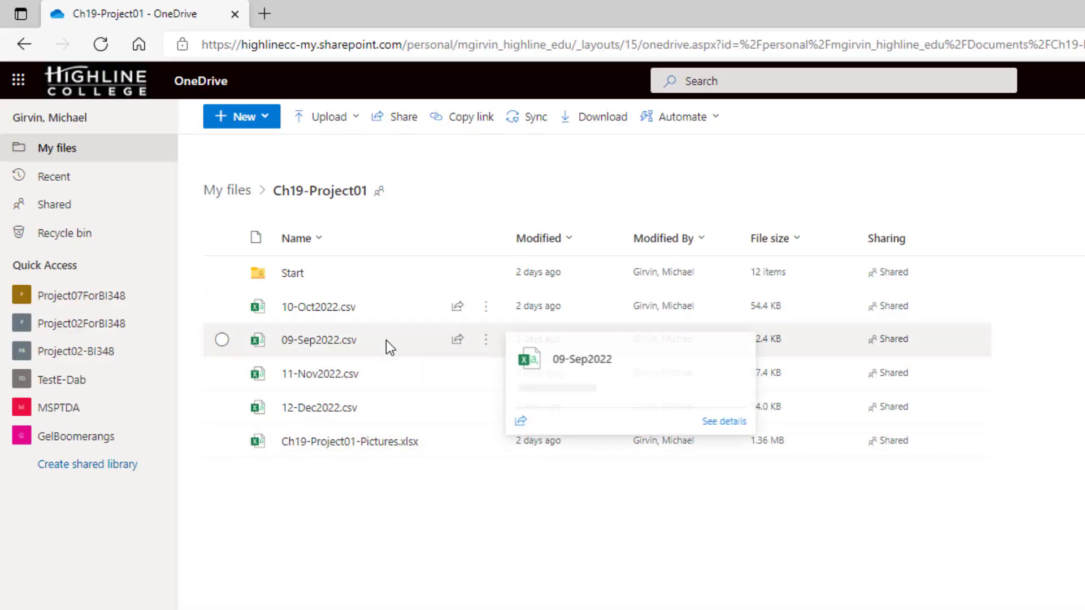
left_click(485, 314)
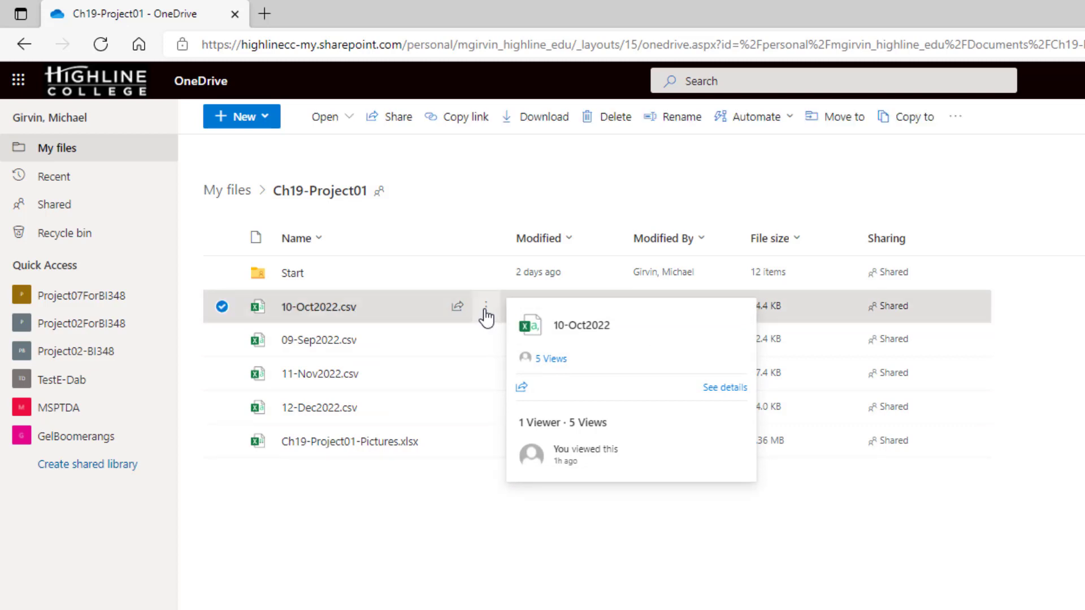
left_click(486, 310)
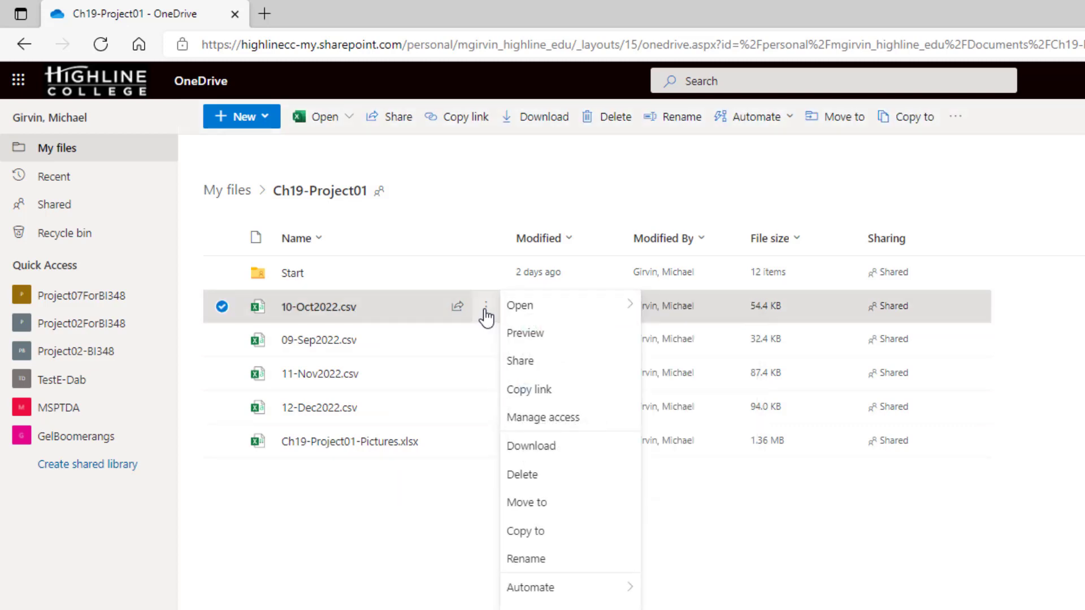
left_click(520, 362)
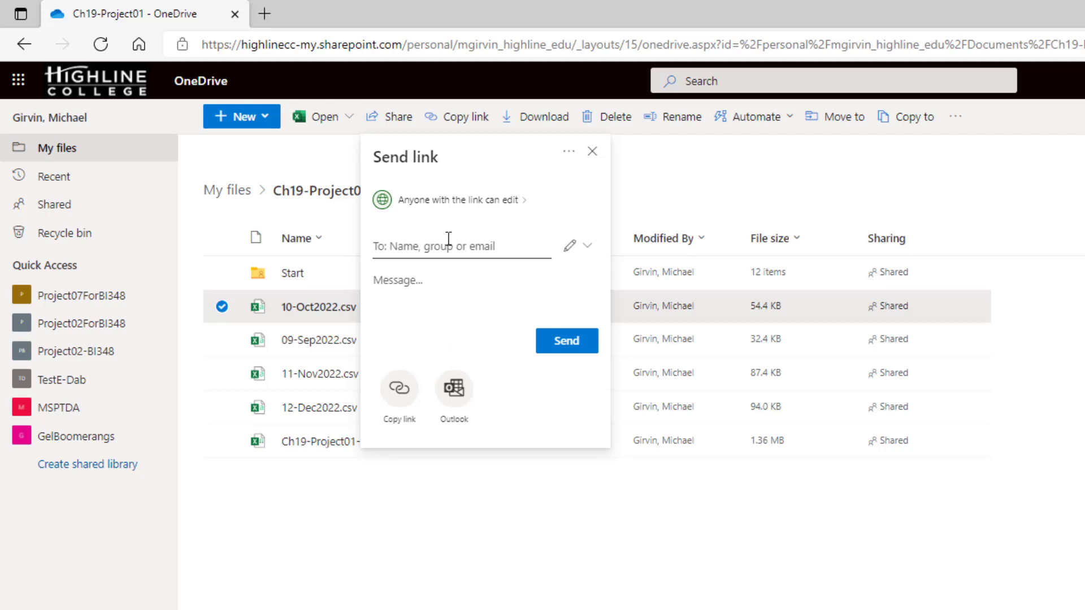
key("Escape")
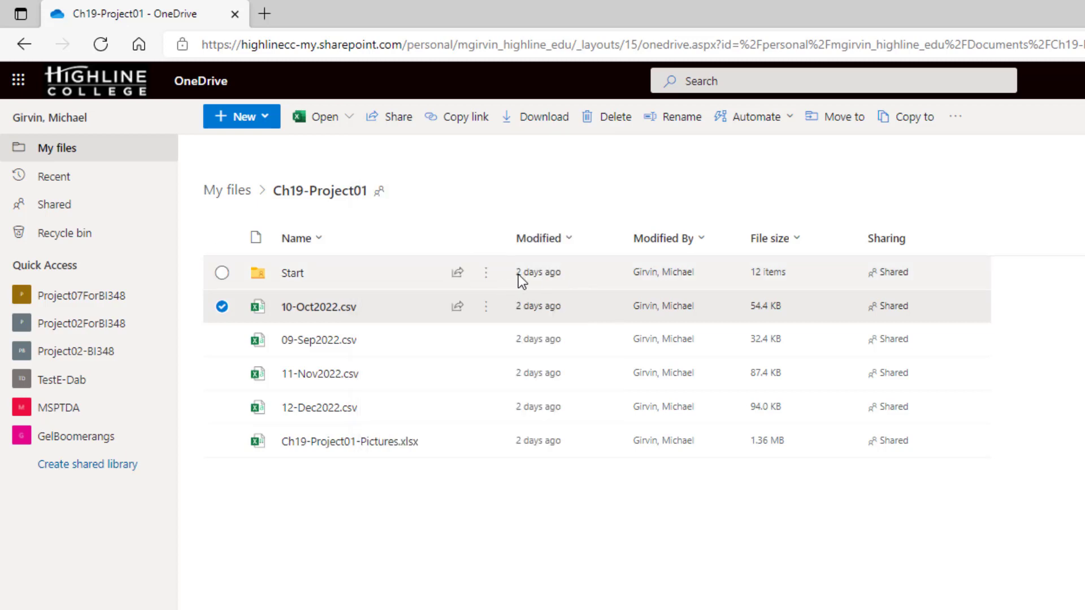
left_click(485, 274)
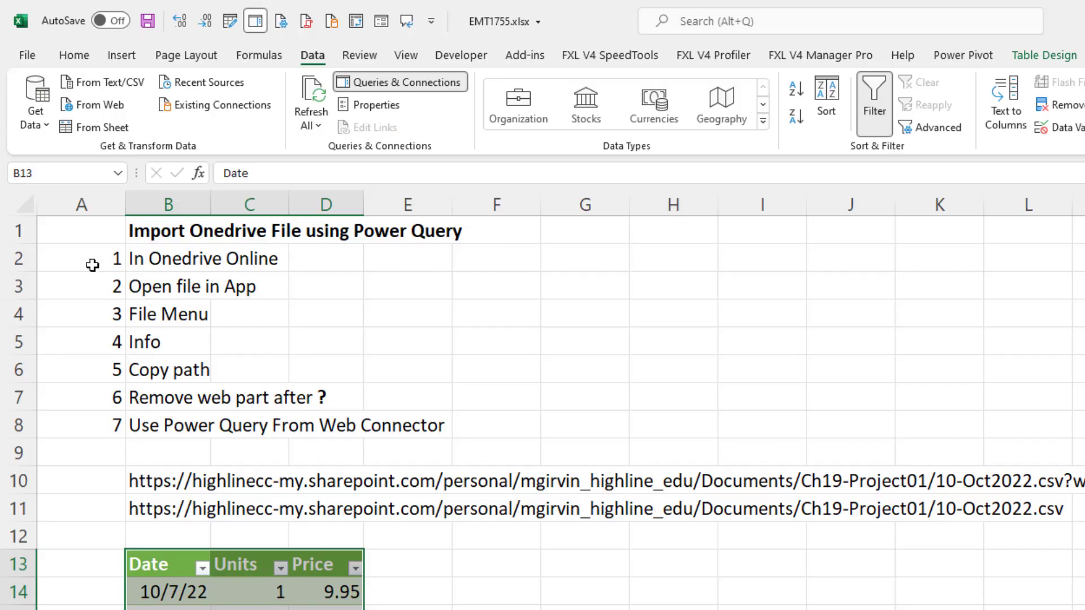
left_click(89, 264)
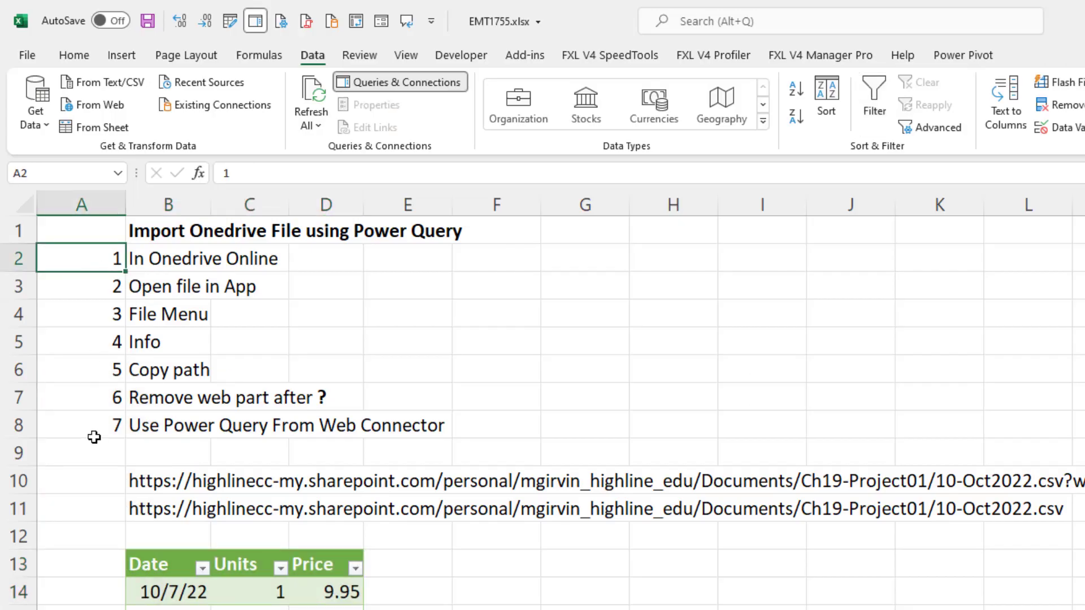